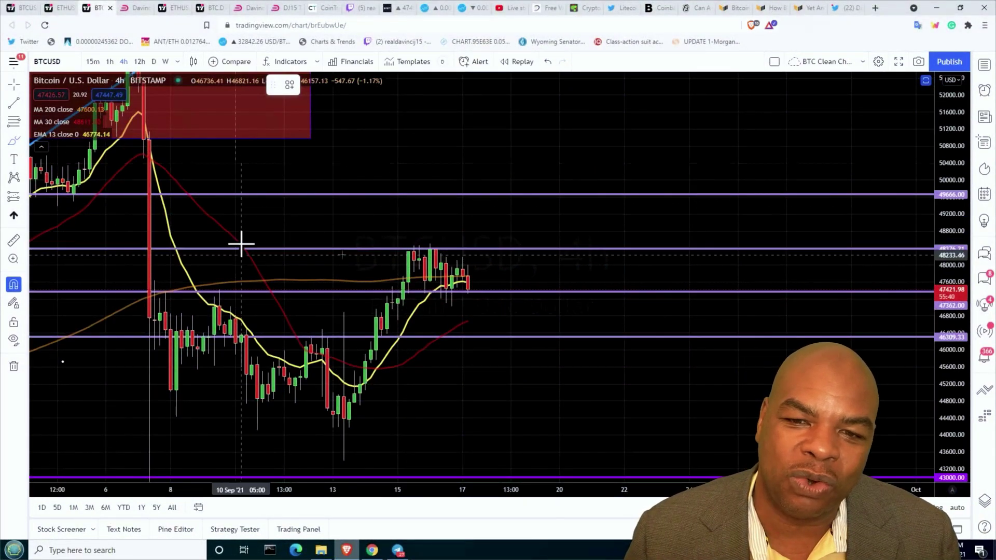
Sketch a freehand up/down arrow scenario over the recent BTCUSD candles, then undo it.
left_click_drag(403, 272, 419, 241)
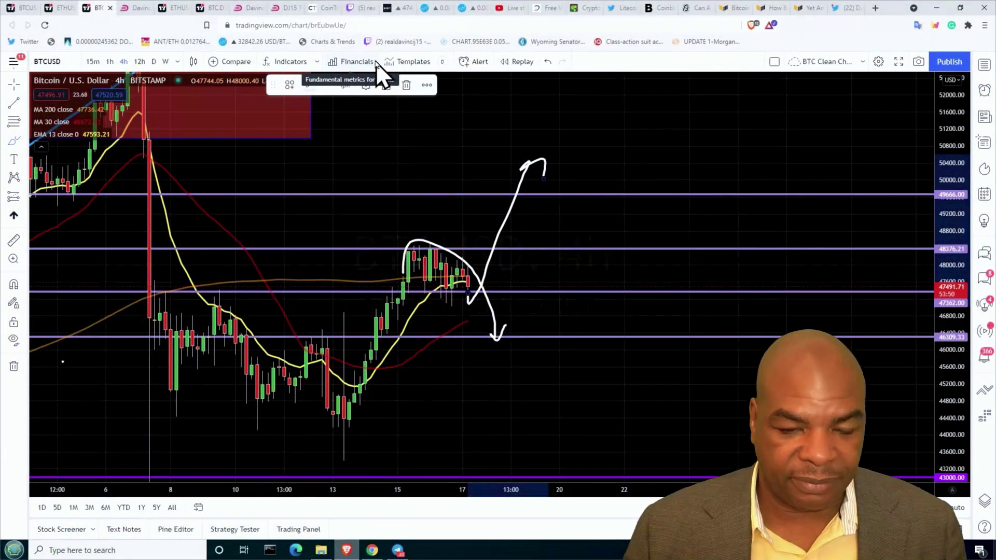
key("ctrl+z")
key("ctrl+z")
With magnet snapping on, draw the upper descending trend line from the recent candle high.
key("ctrl")
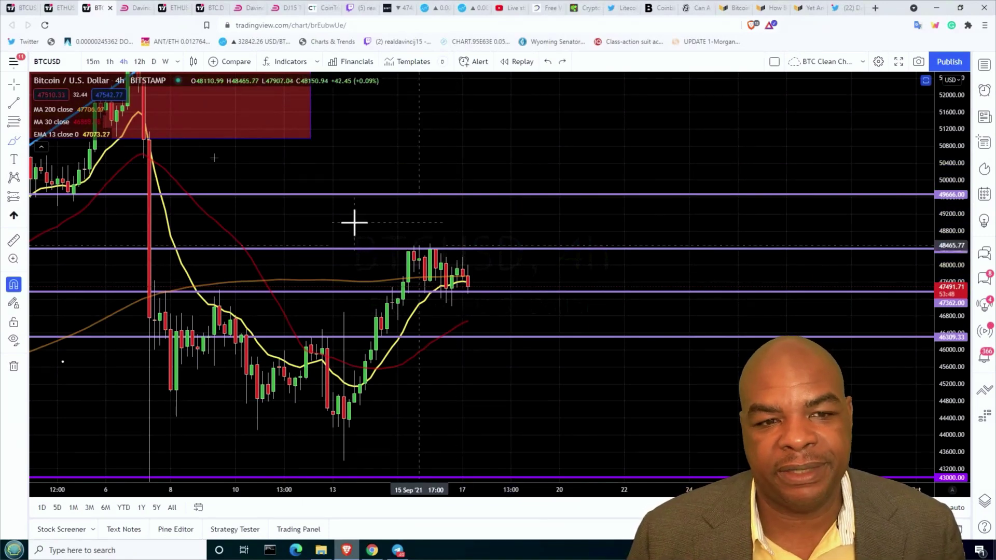
left_click(14, 102)
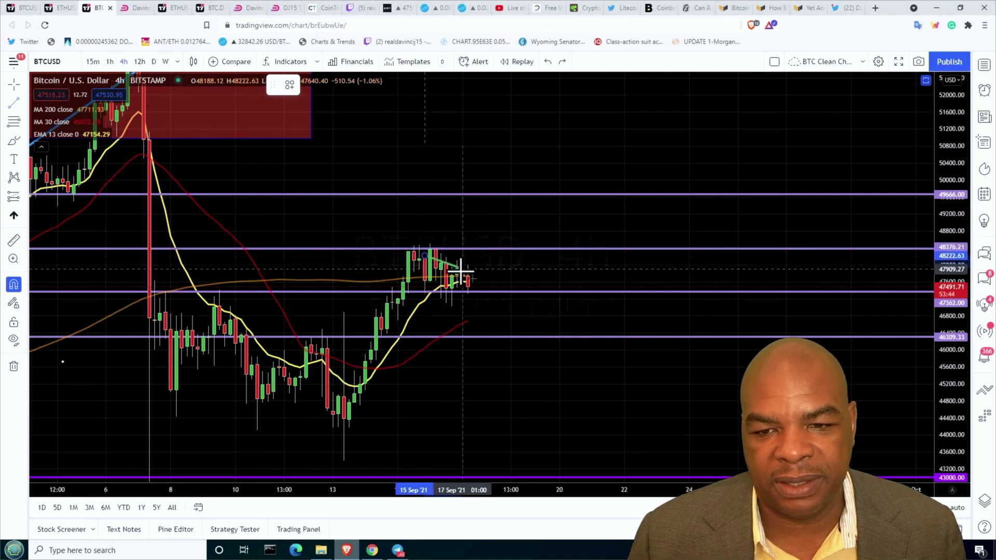
left_click(479, 271)
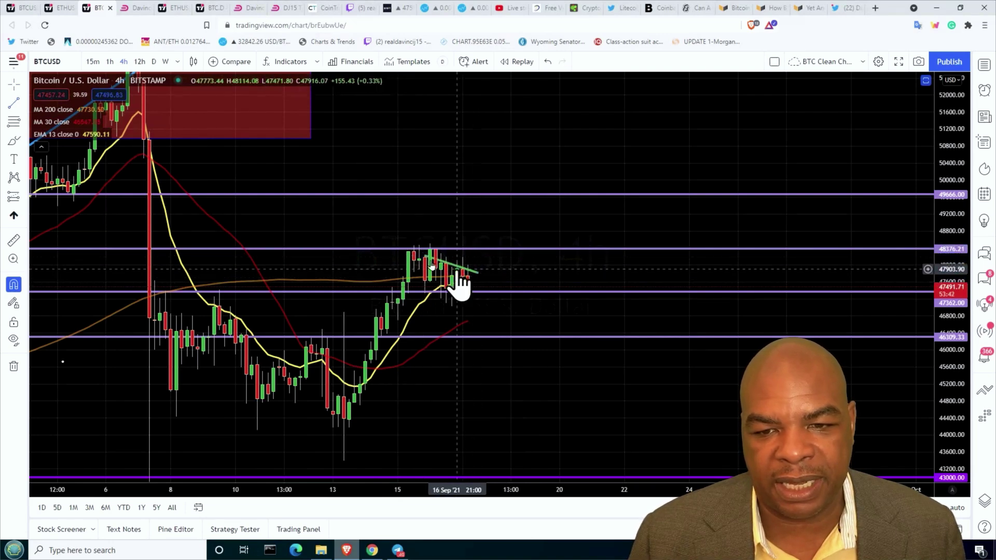
left_click(423, 254)
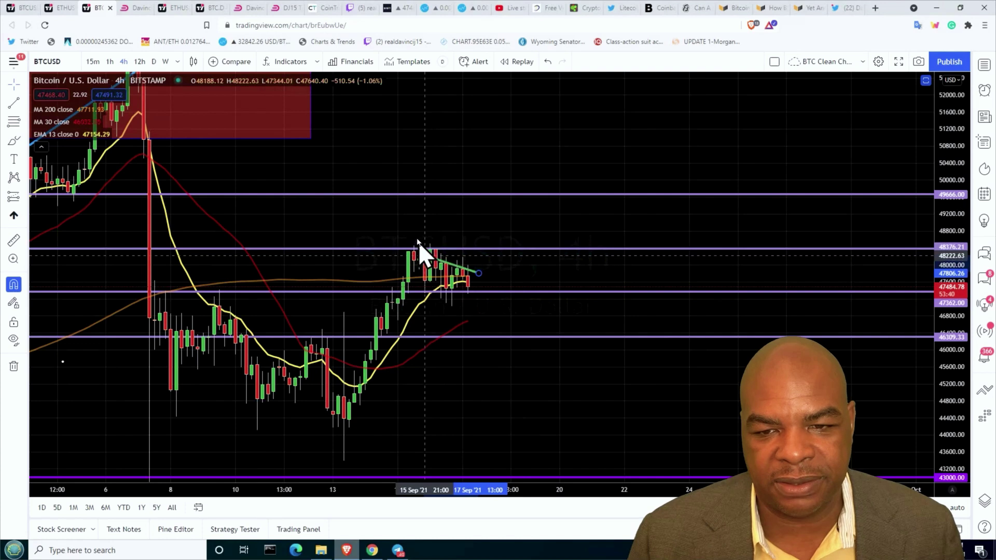
left_click(434, 243)
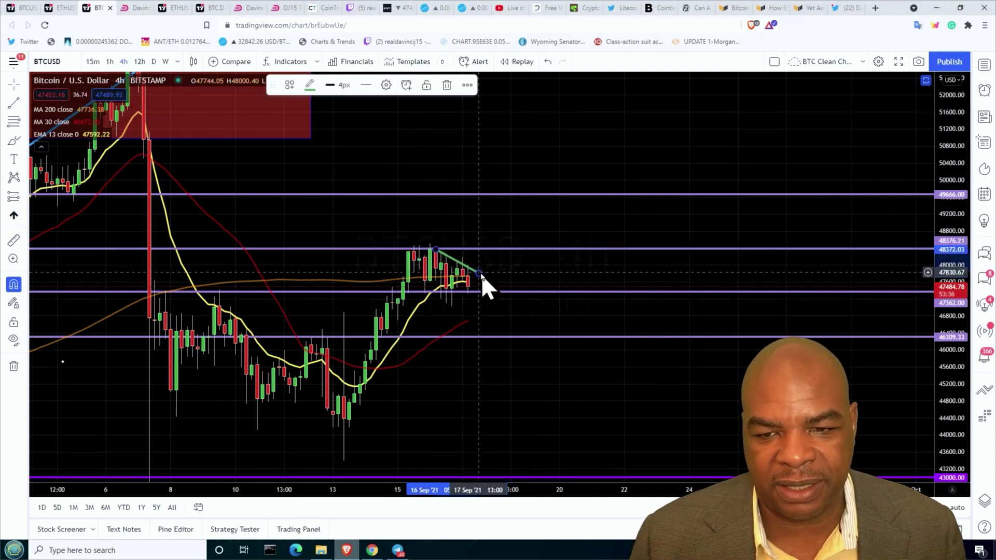
left_click_drag(480, 273, 520, 298)
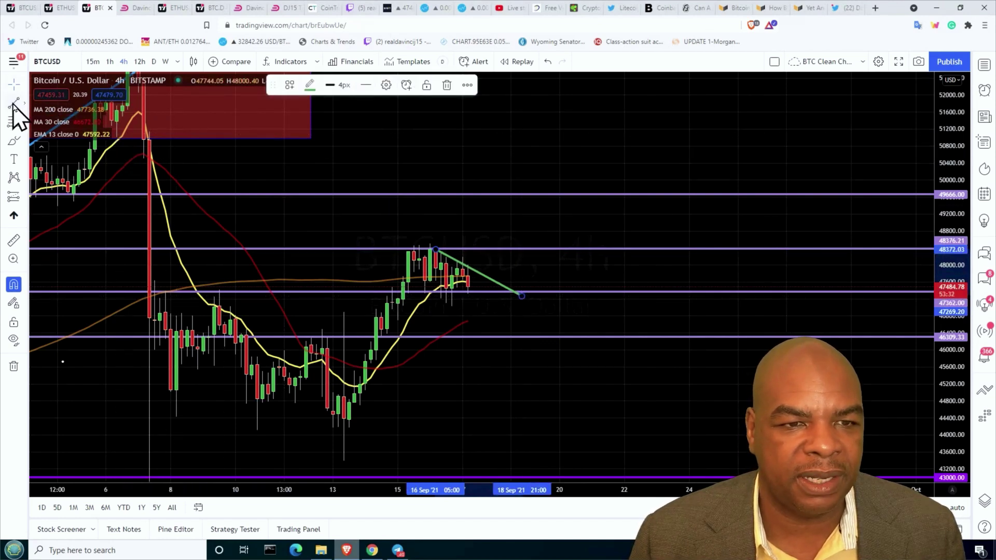
Add the lower channel line under the candles and settle the upper line's start on the peak.
left_click(355, 305)
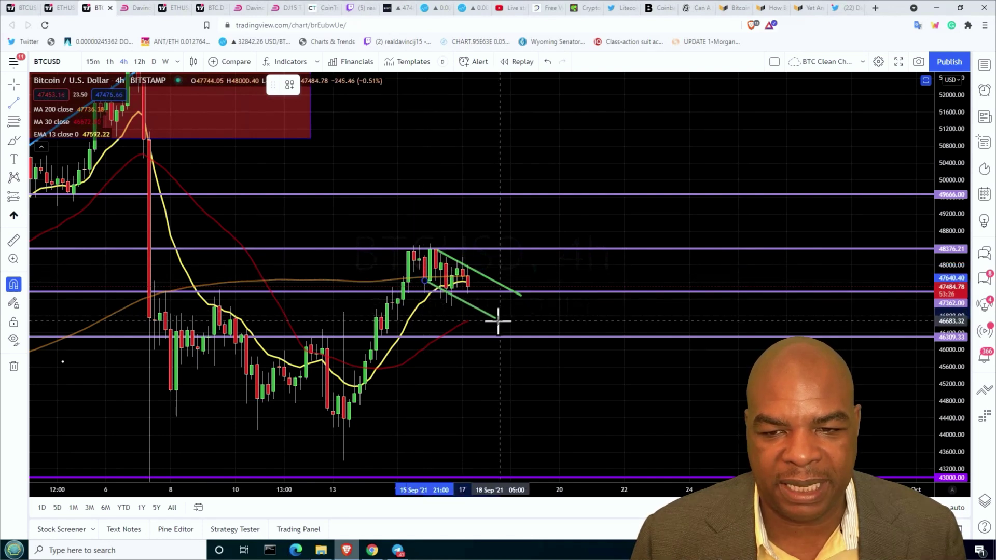
left_click(498, 322)
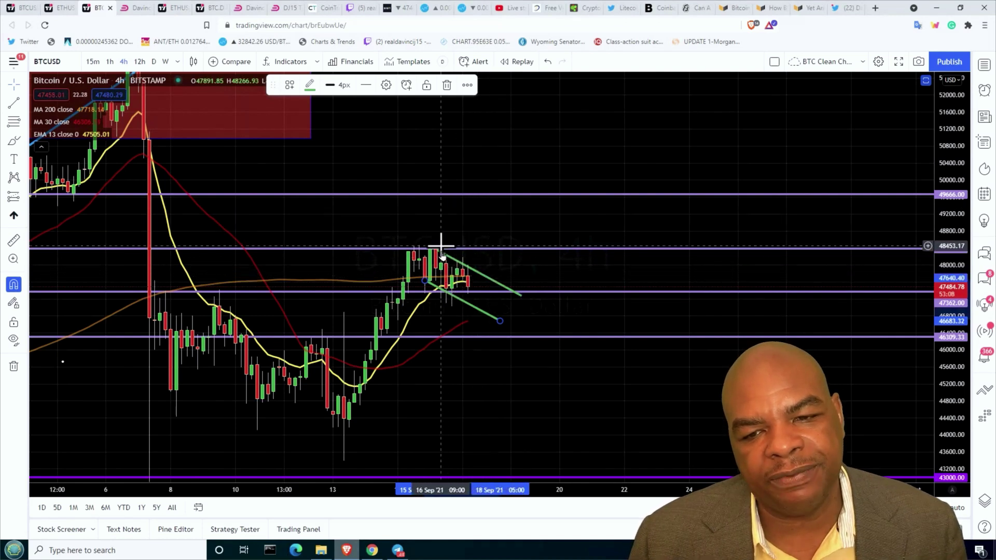
left_click_drag(443, 256, 423, 243)
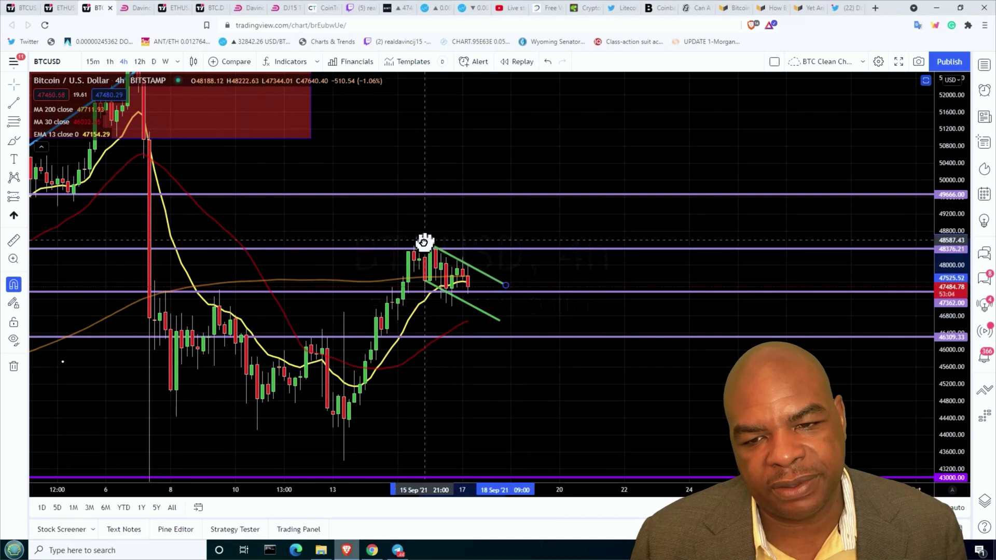
left_click_drag(423, 244, 419, 241)
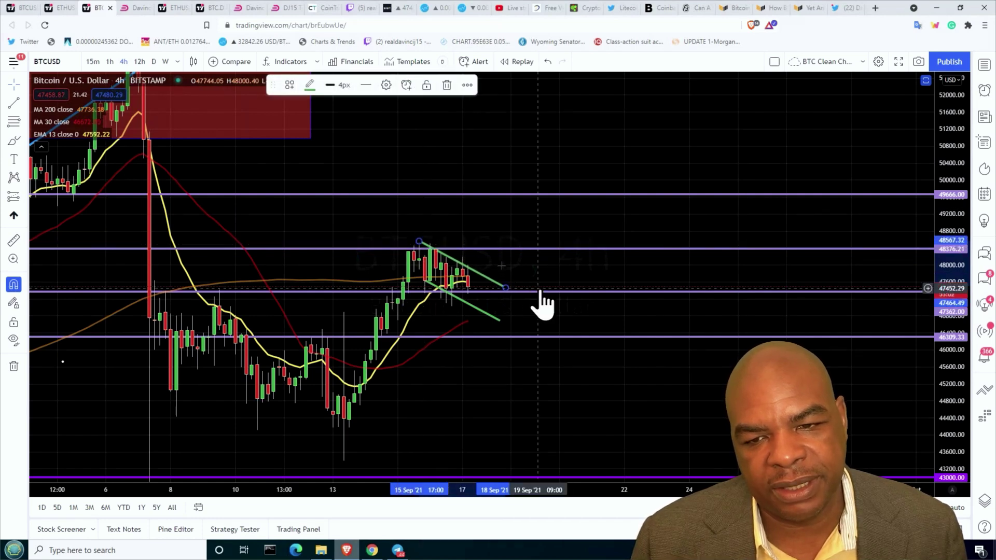
left_click(26, 106)
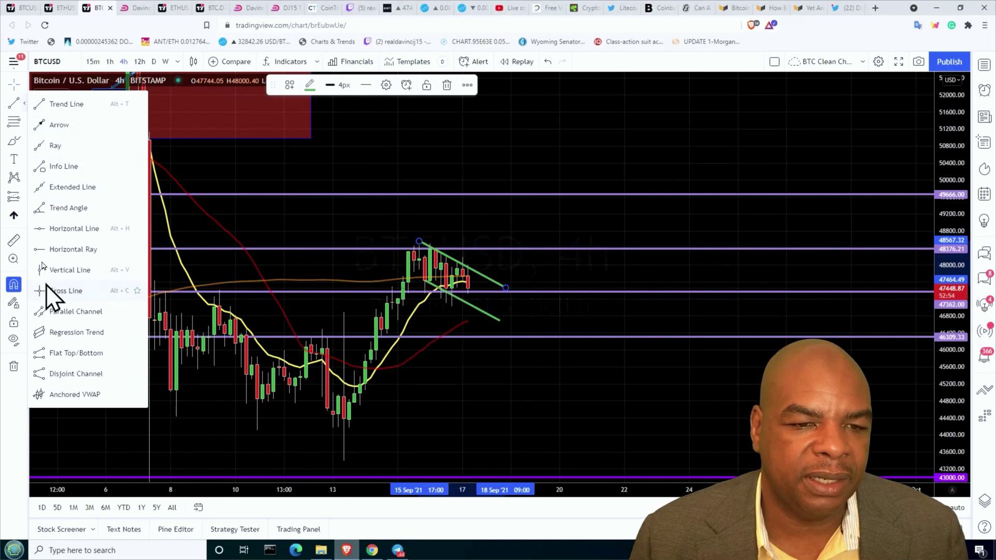
Add a horizontal ray at 48179.00 and place a long-position box on the latest candles.
left_click(41, 251)
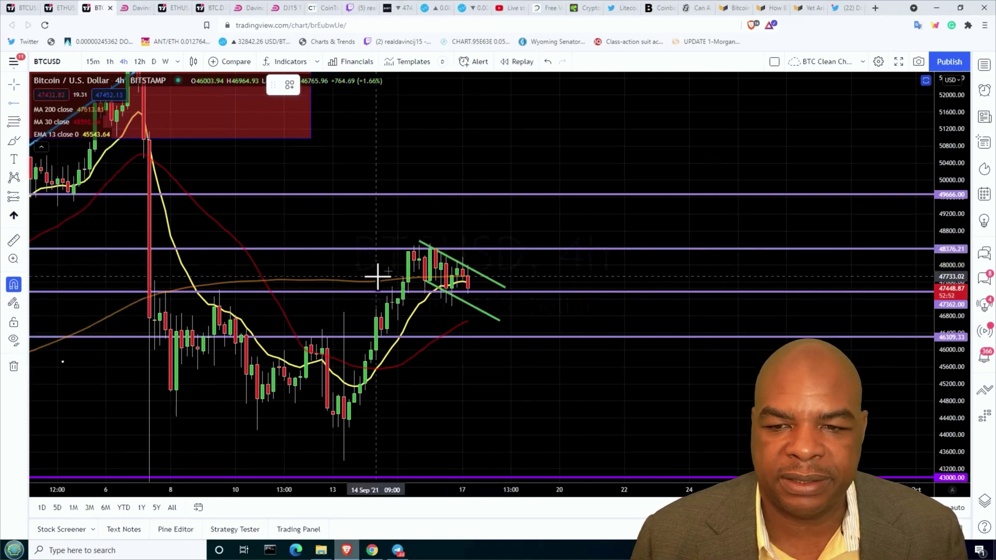
left_click(463, 257)
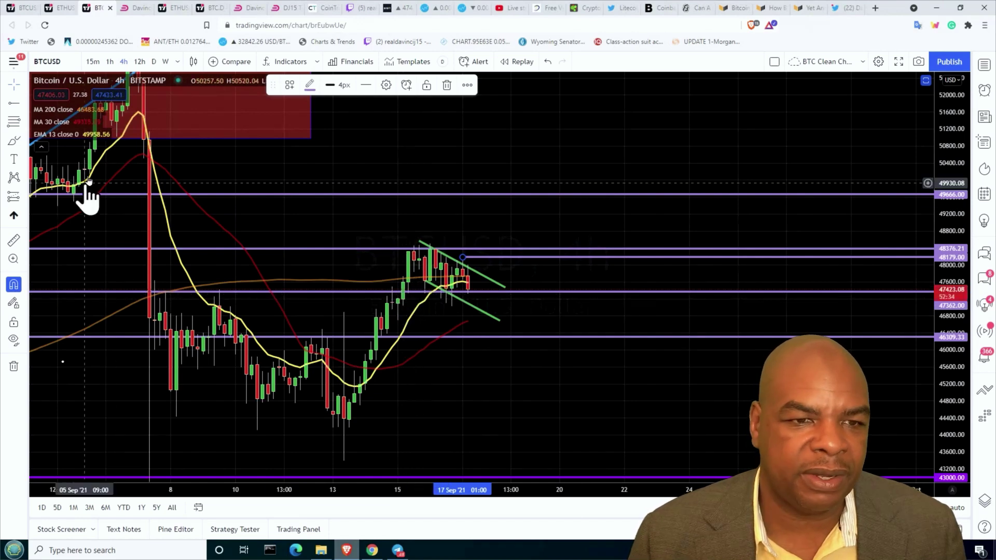
left_click(408, 303)
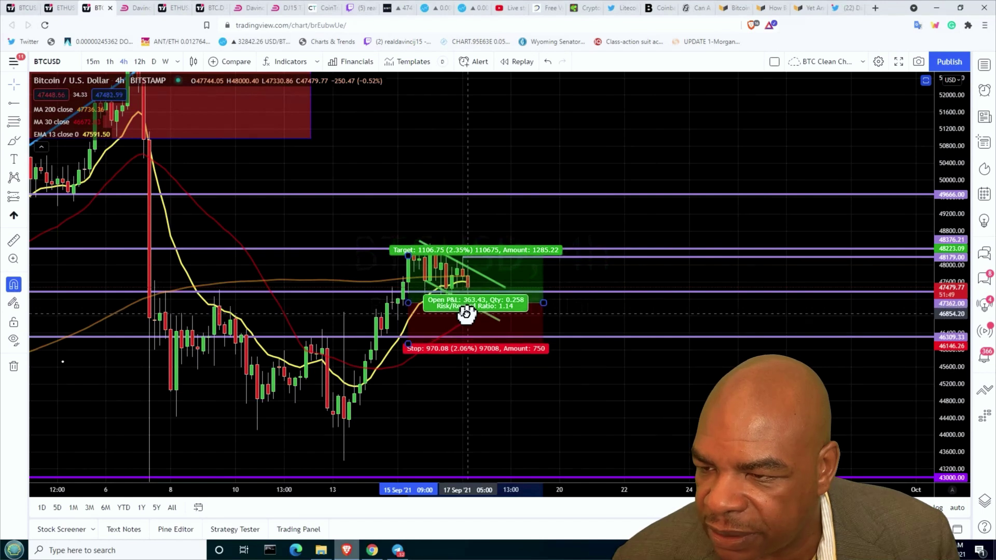
Set the long position's stop just under 46309 and raise its target for a 2.03 risk/reward.
left_click_drag(467, 313, 453, 317)
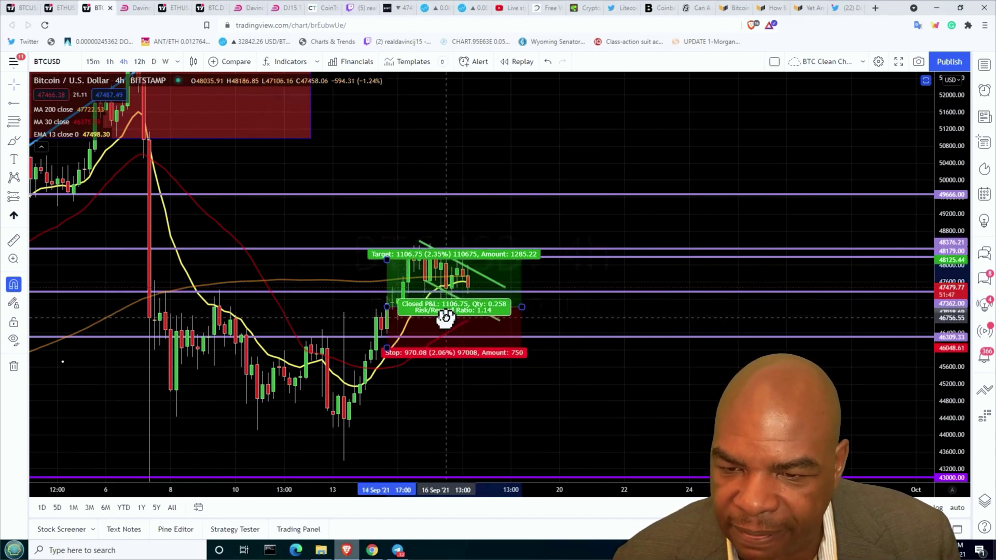
left_click(446, 317)
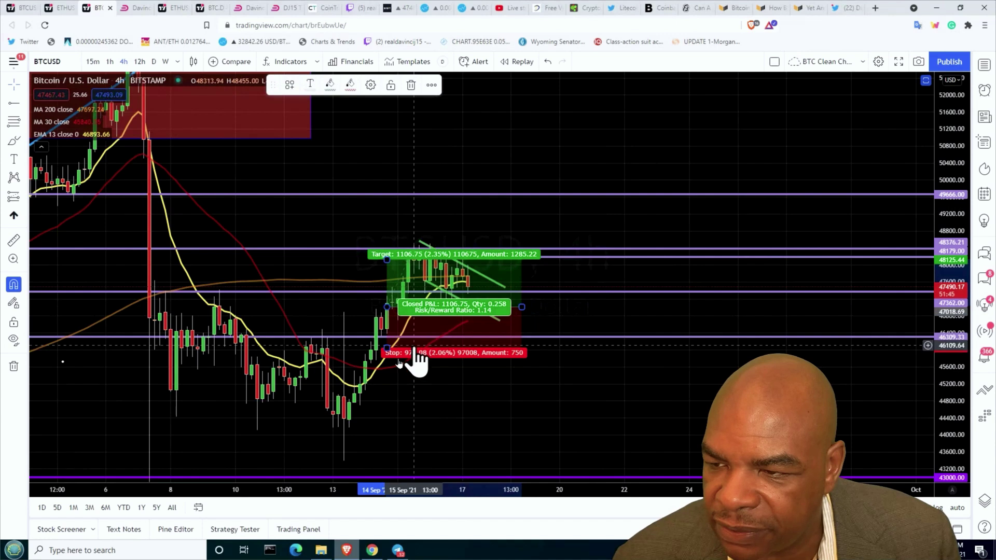
mouse_move(390, 348)
left_mouse_down()
mouse_move(397, 334)
mouse_move(471, 334)
left_mouse_up()
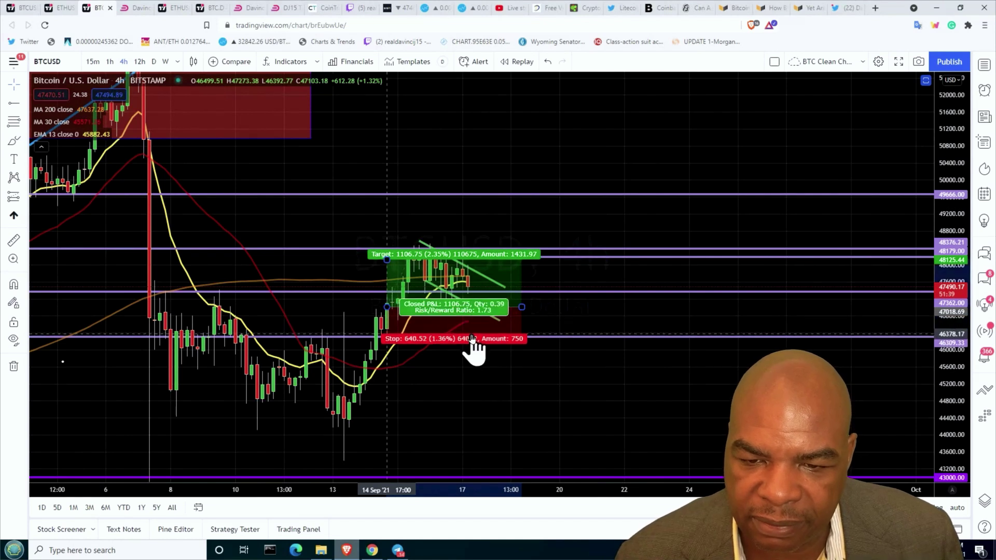
left_click_drag(472, 337, 472, 356)
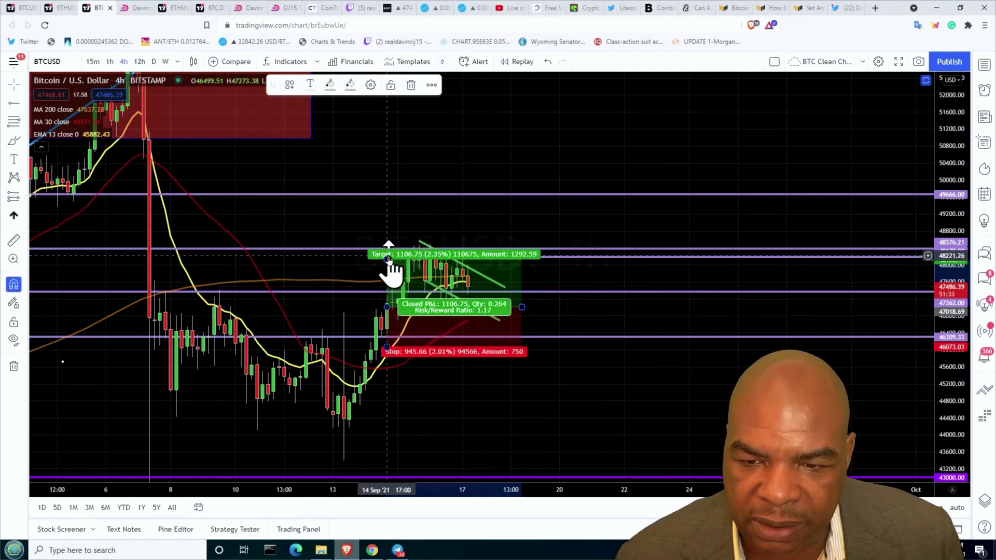
left_click_drag(387, 258, 392, 229)
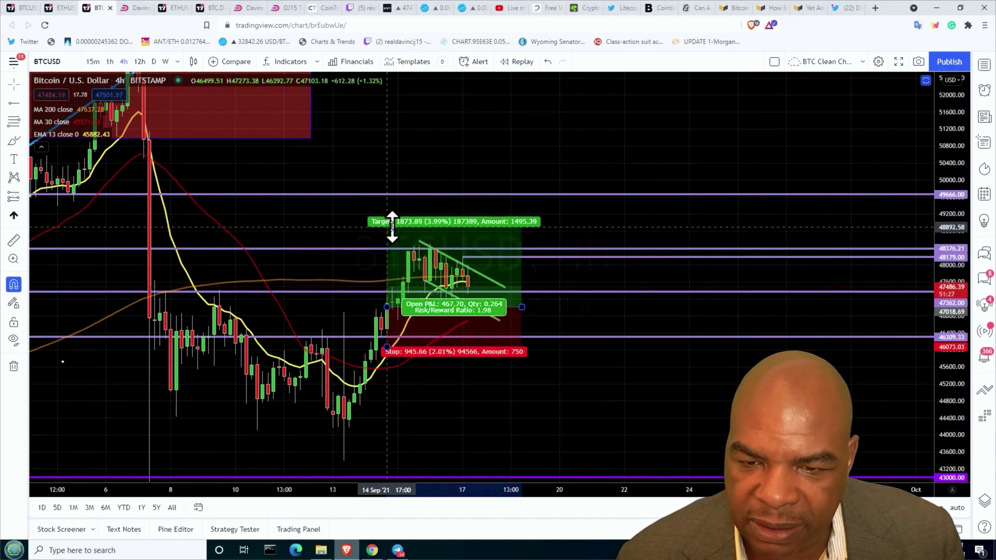
left_click_drag(392, 226, 392, 224)
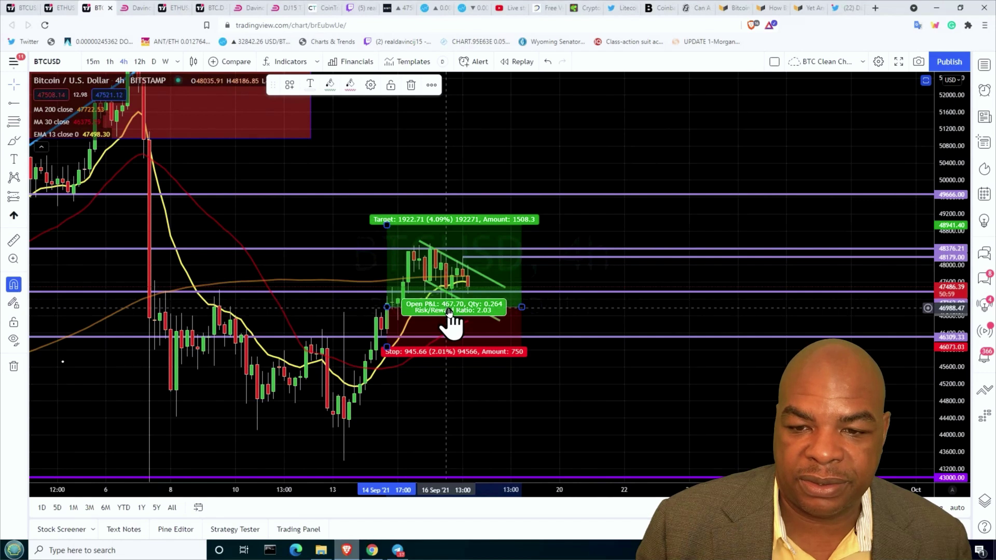
Shift the position box up to the latest candles, then delete it and zoom out.
left_click_drag(450, 313, 520, 257)
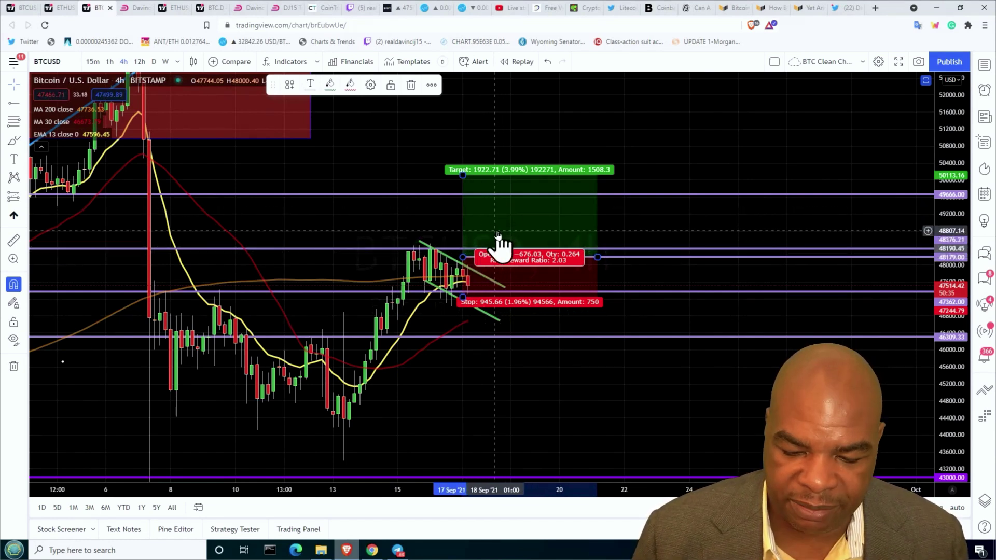
key("Delete")
scroll(497, 231, "down", 2)
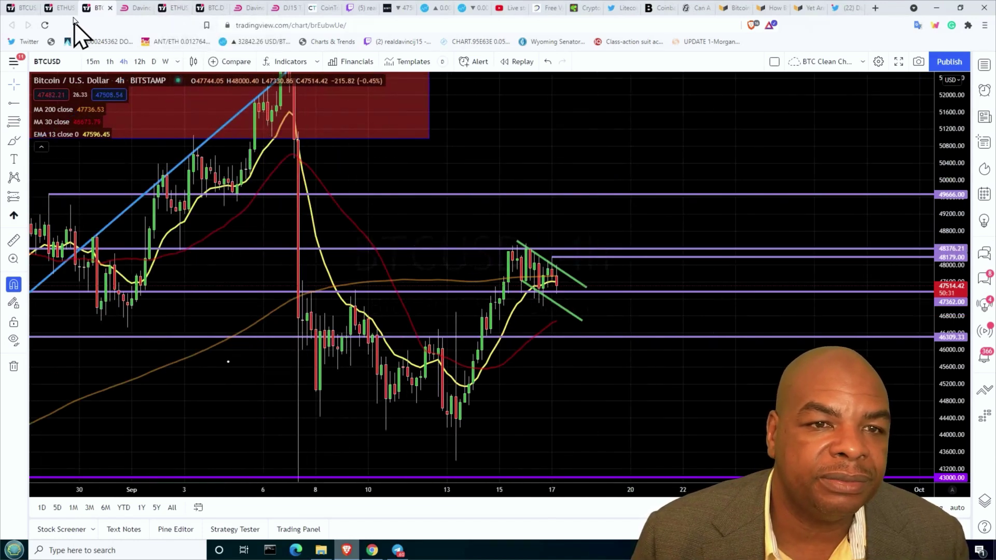
left_click(131, 14)
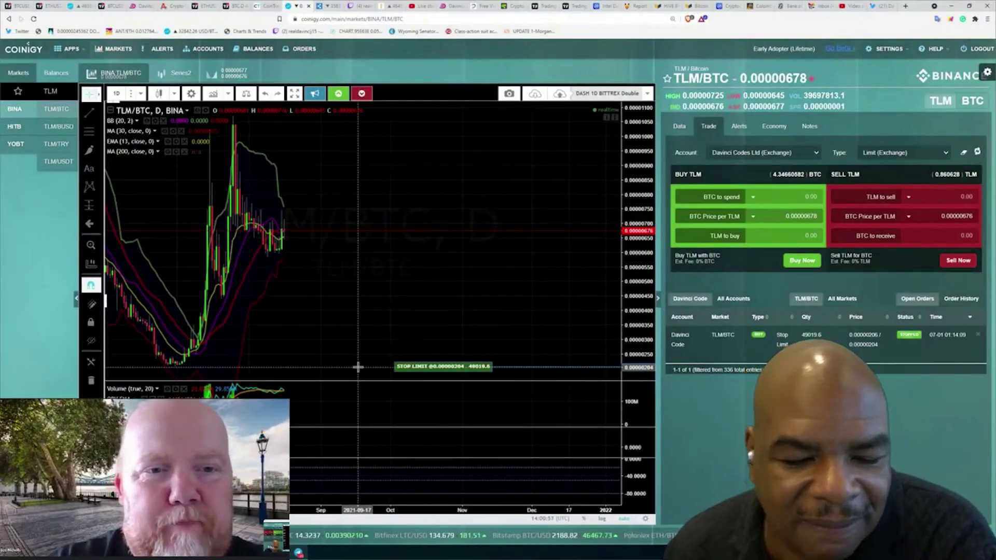
scroll(358, 363, "up", 5)
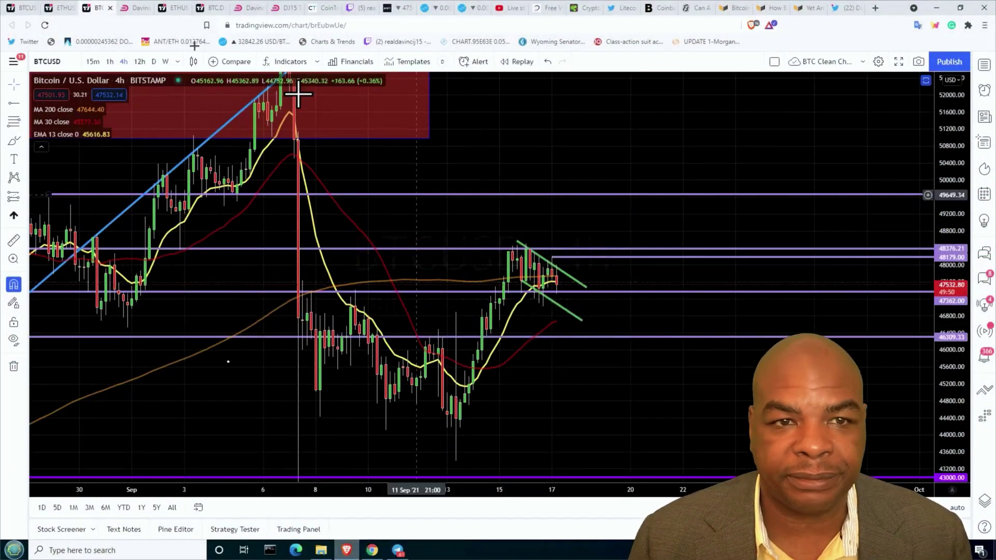
Switch to the ETHUSD multi-chart layout and maximize its 4h pane to fill the chart area.
left_click(57, 8)
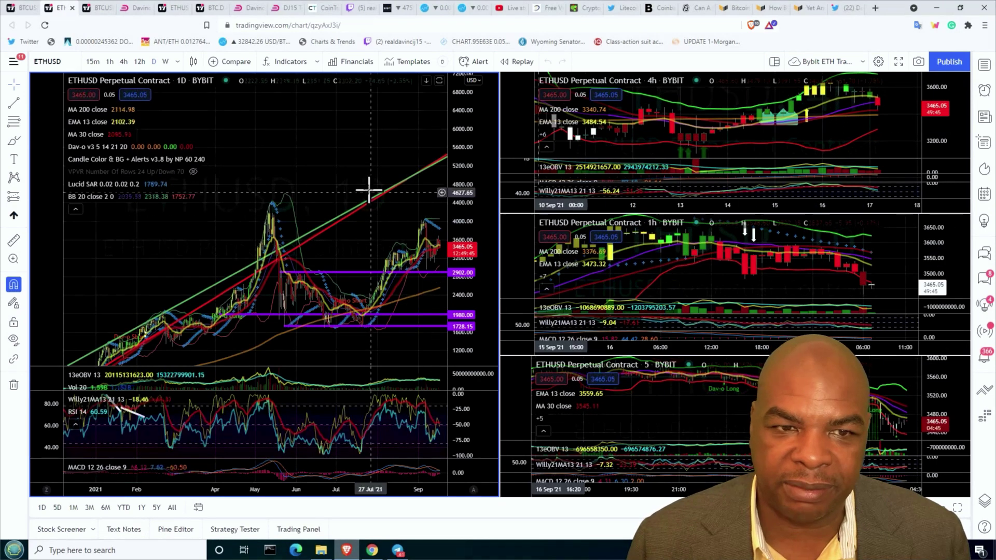
scroll(369, 189, "up", 1)
scroll(369, 190, "up", 2)
scroll(369, 190, "up", 2)
scroll(369, 190, "up", 2)
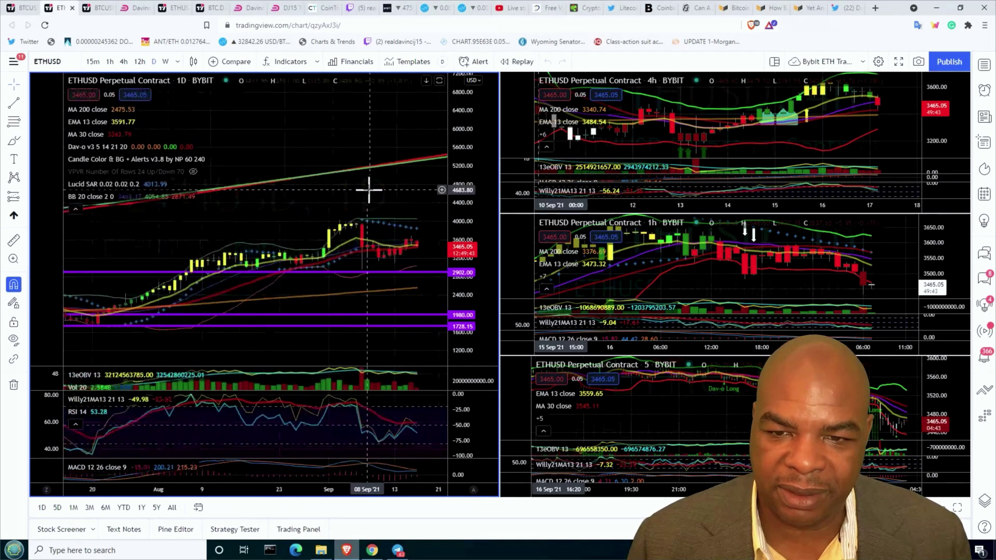
scroll(369, 190, "up", 1)
scroll(369, 190, "up", 1)
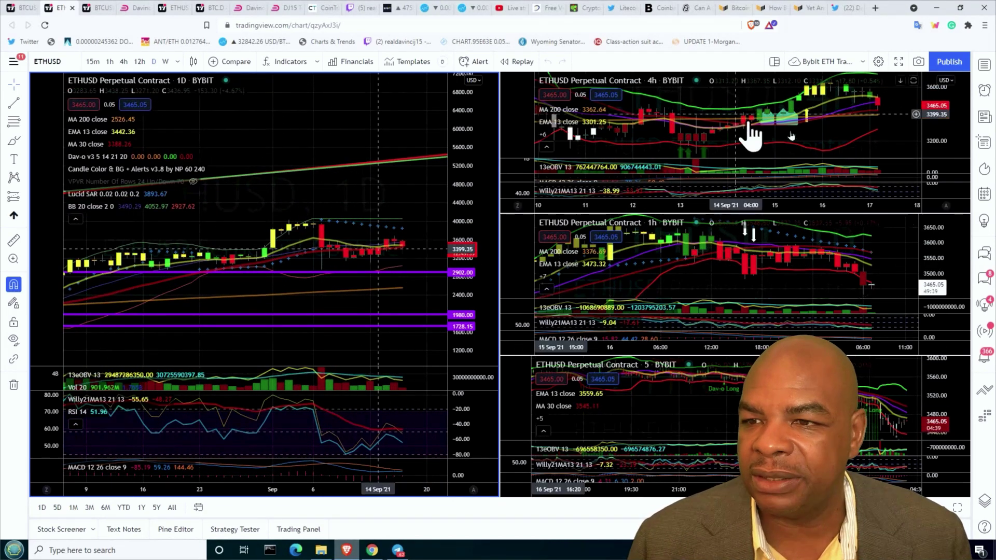
left_click(797, 134)
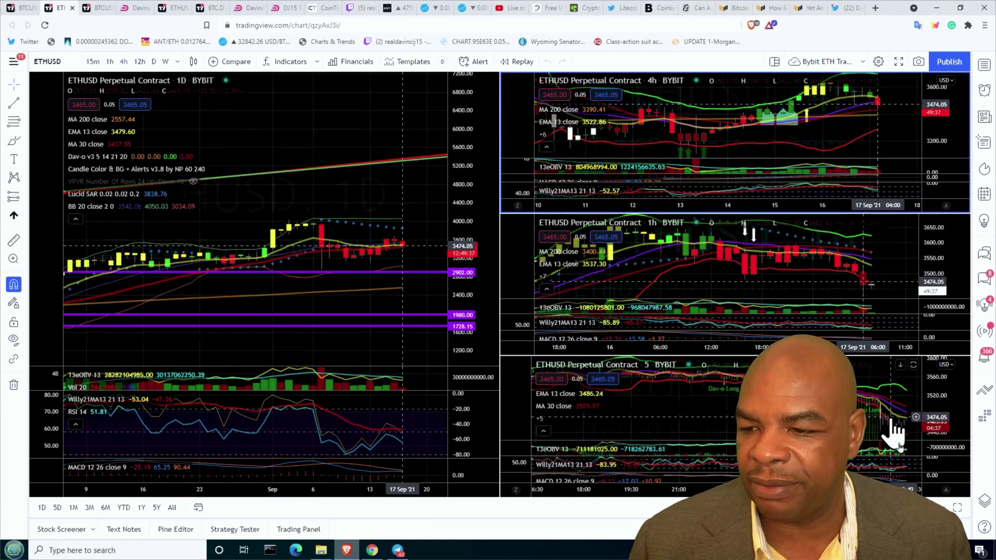
left_click(955, 502)
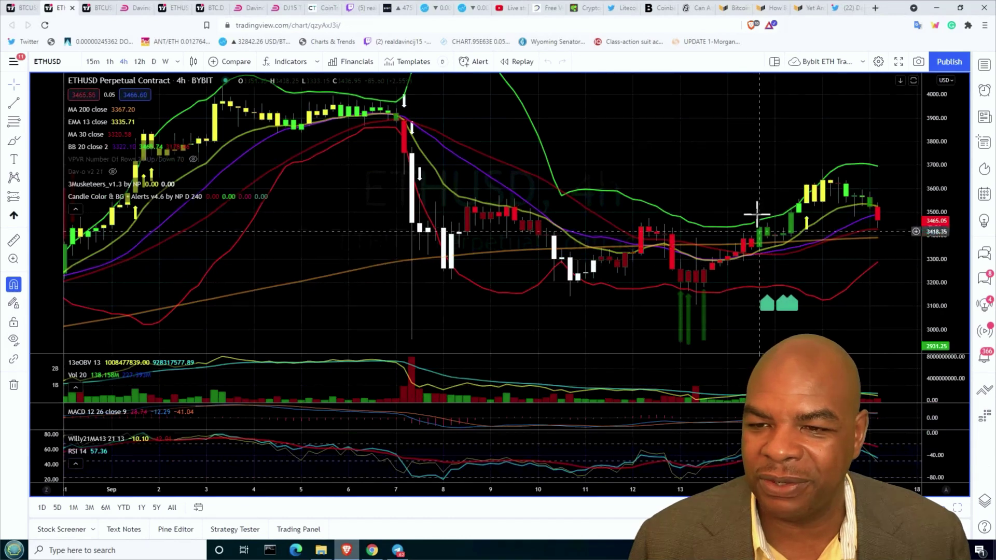
Leave space right of the candles and draw a trend line across the RSI lows from 10 to 13 Sep.
scroll(757, 213, "up", 2)
scroll(757, 212, "up", 2)
scroll(758, 213, "up", 2)
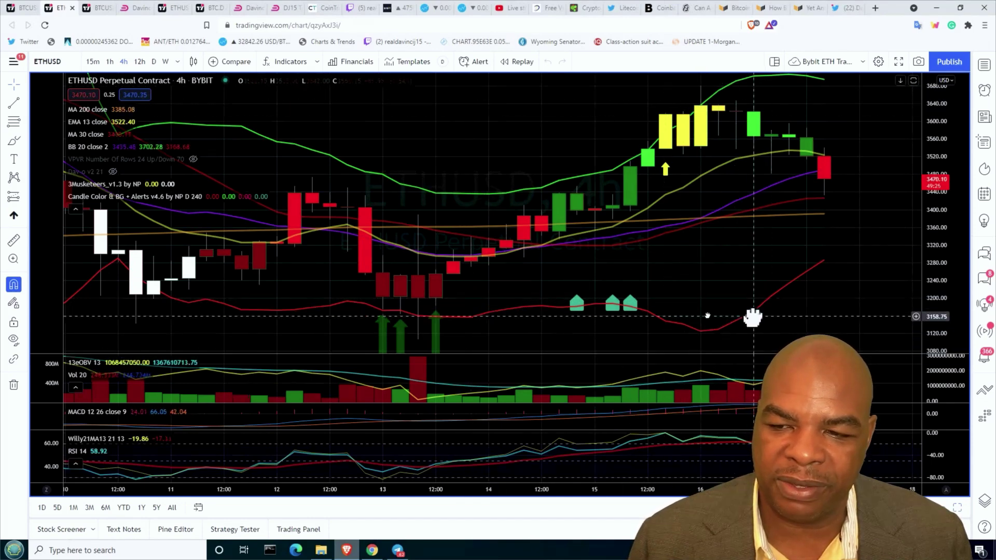
left_click_drag(753, 318, 600, 327)
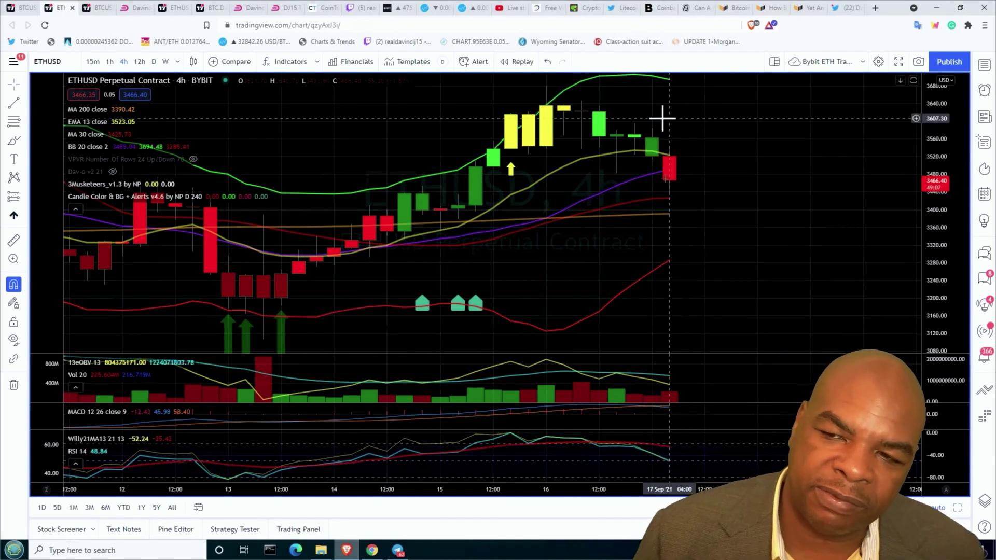
mouse_move(272, 455)
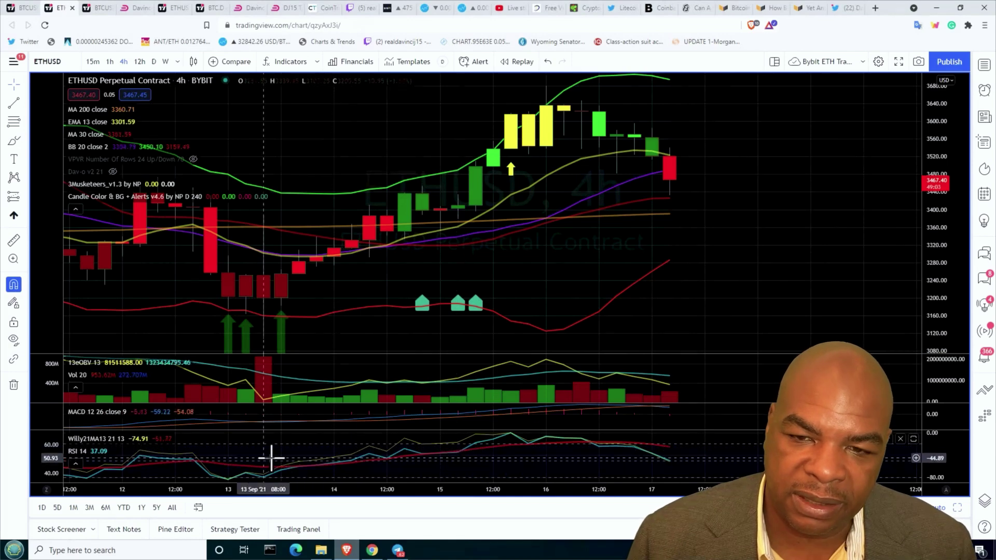
scroll(244, 454, "down", 3)
scroll(244, 454, "down", 2)
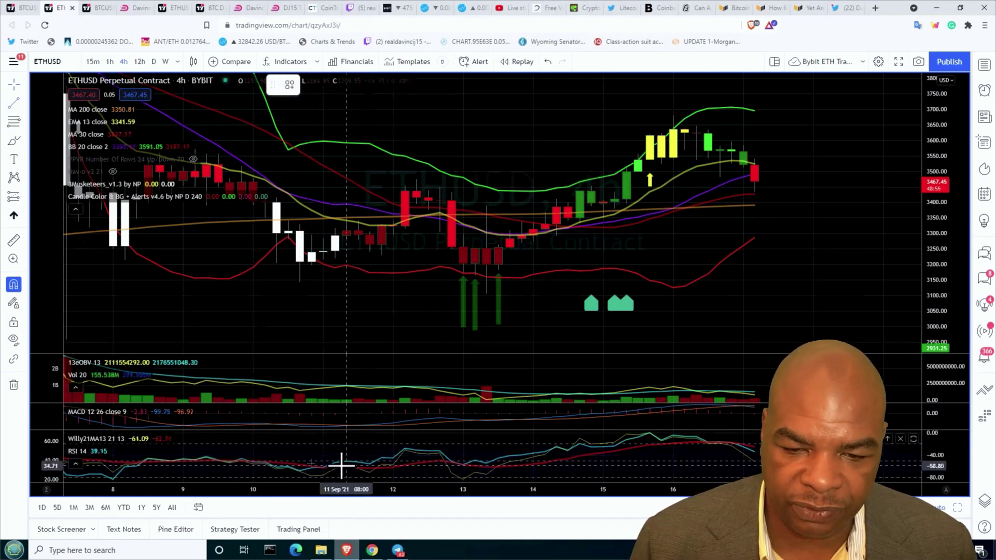
left_click(299, 472)
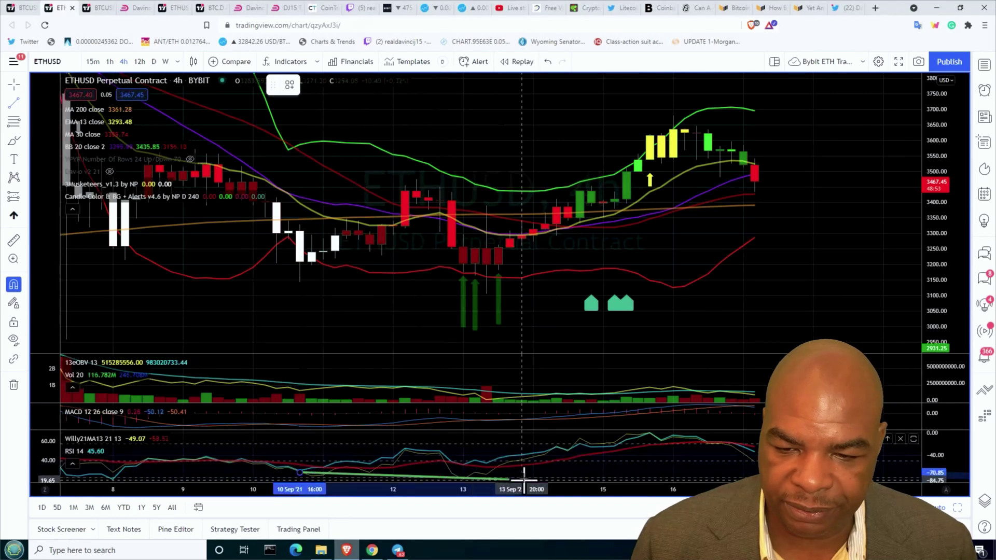
left_click(494, 464)
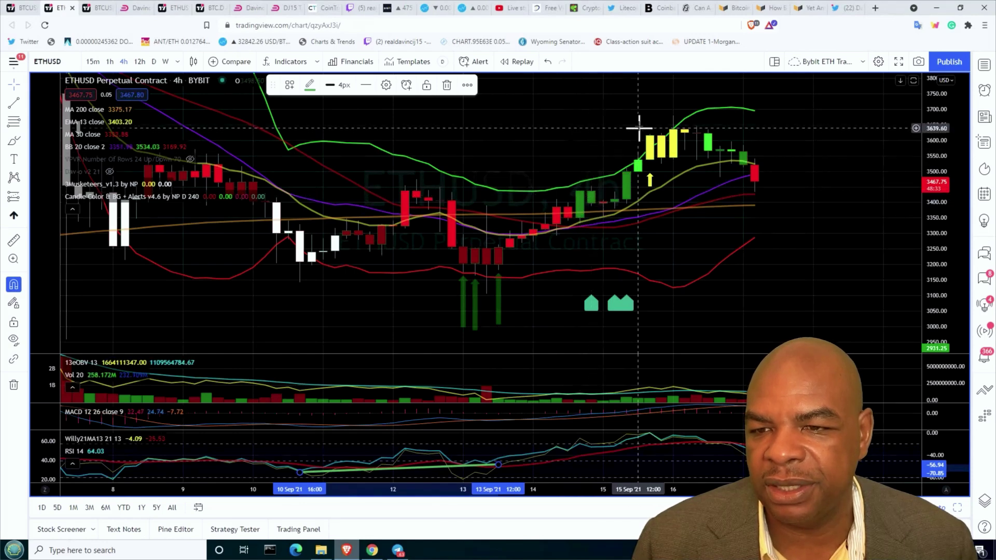
Draw the upper downtrend line from the recent peak high to past the latest candle.
right_click(642, 123)
left_click(630, 100)
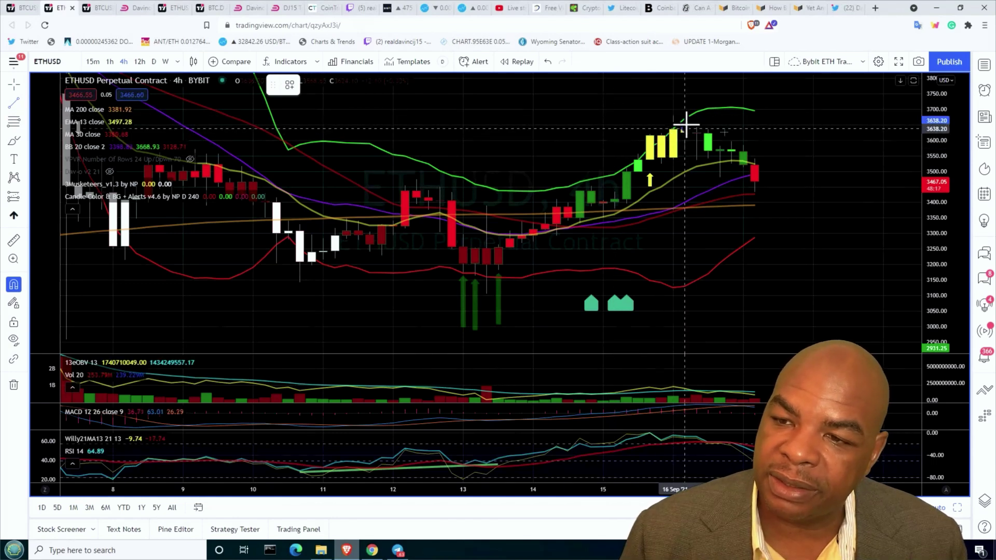
left_click(686, 126)
left_click(778, 167)
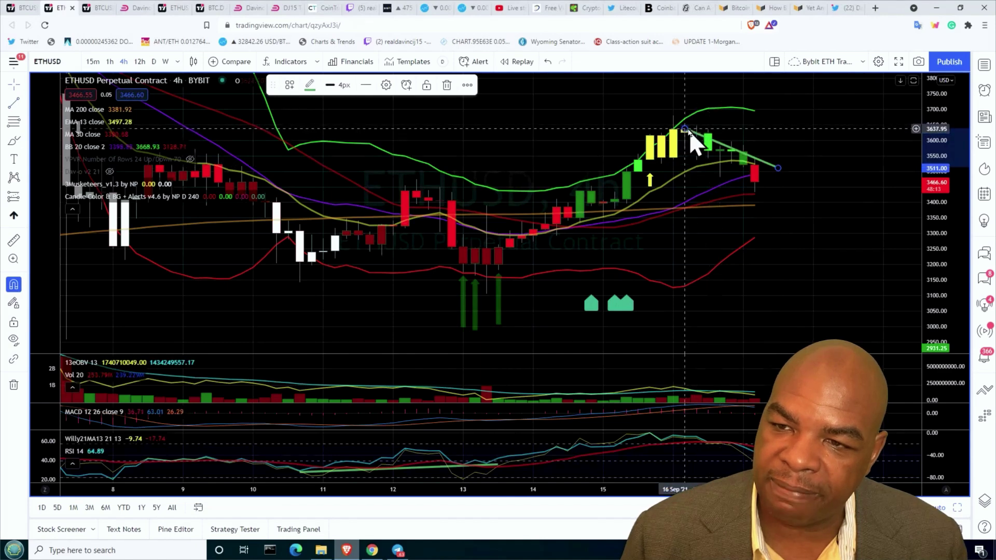
left_click_drag(685, 129, 697, 126)
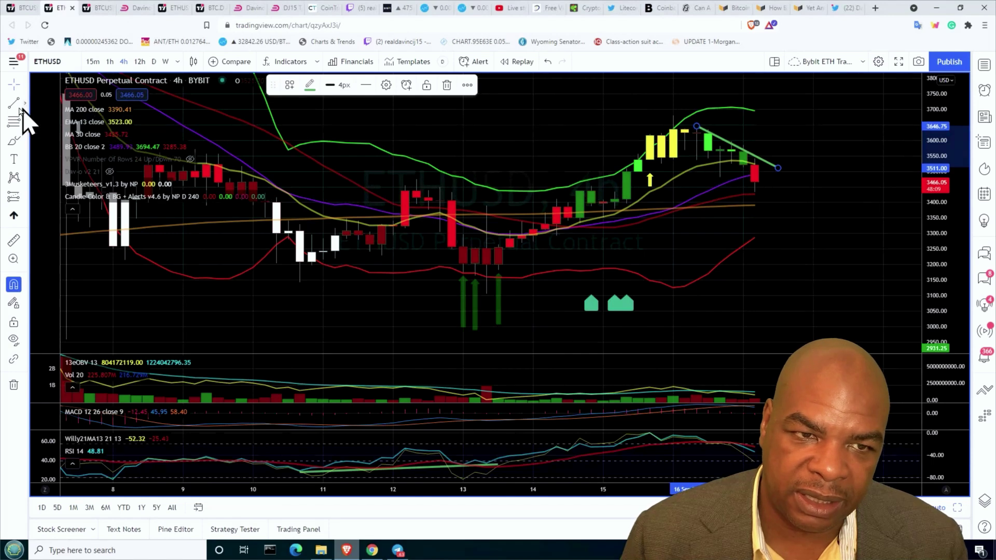
Add the parallel lower channel line below the latest ETHUSD candles.
left_click(234, 151)
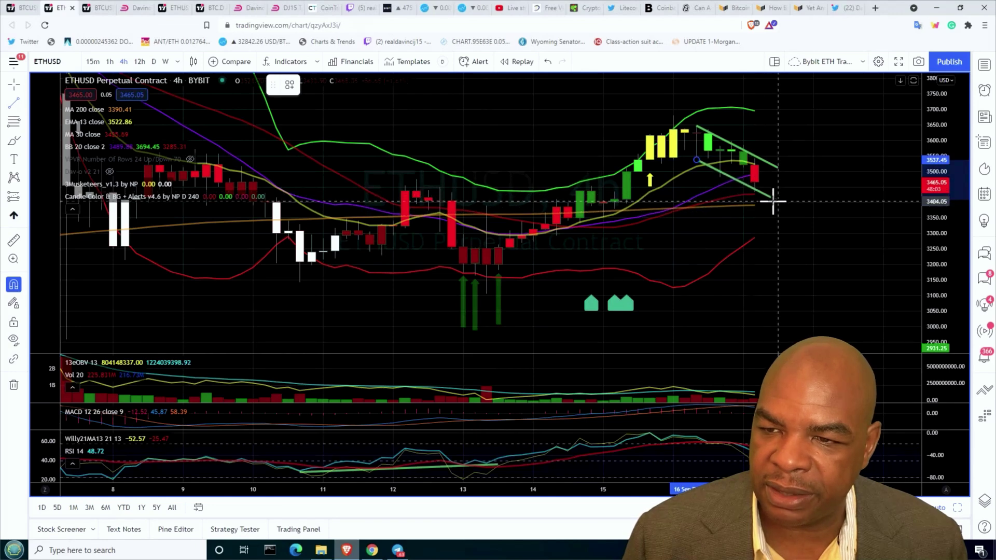
left_click(777, 200)
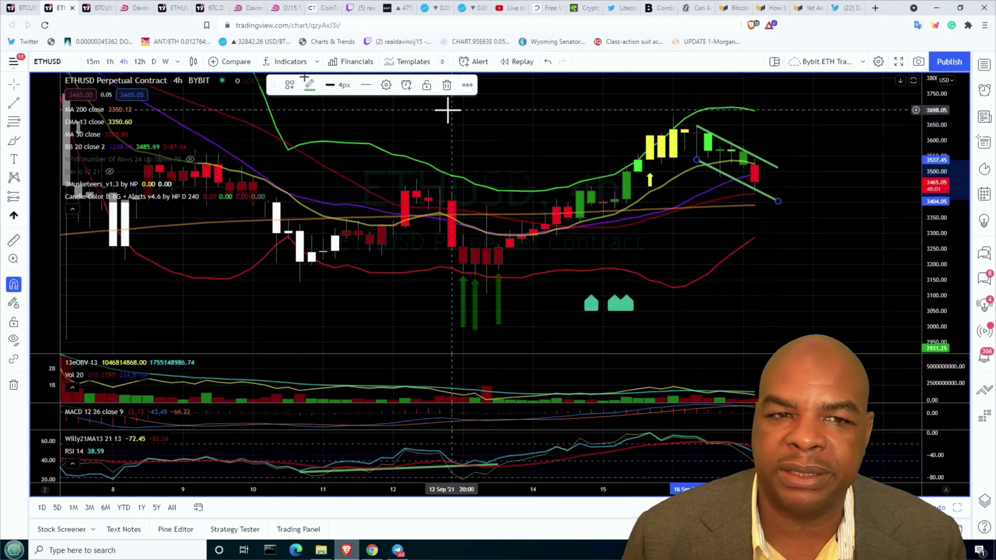
left_click(110, 62)
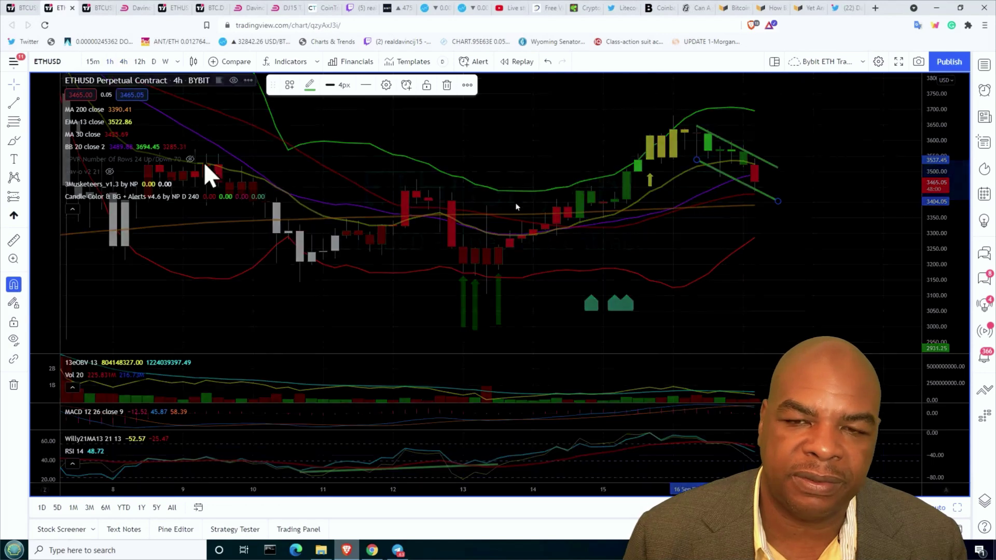
Rescale the hourly chart to show 3000–3750 and add a horizontal ray at 3595.80.
scroll(605, 187, "down", 2)
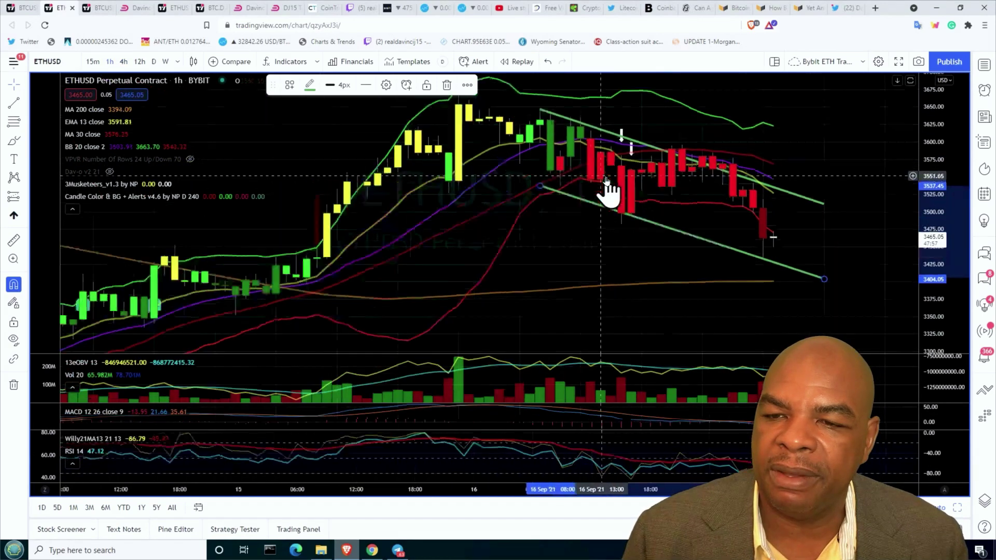
scroll(605, 177, "down", 3)
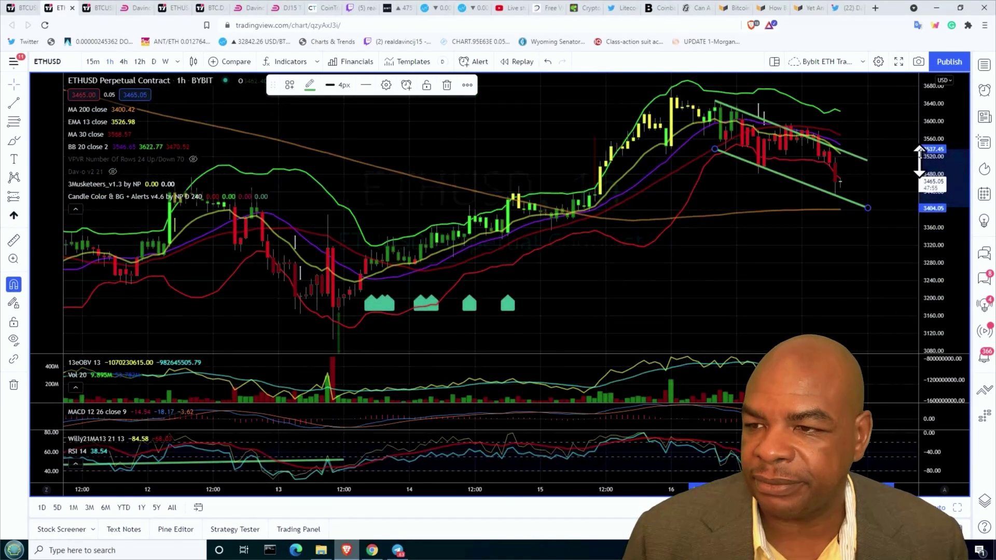
left_click_drag(937, 164, 939, 192)
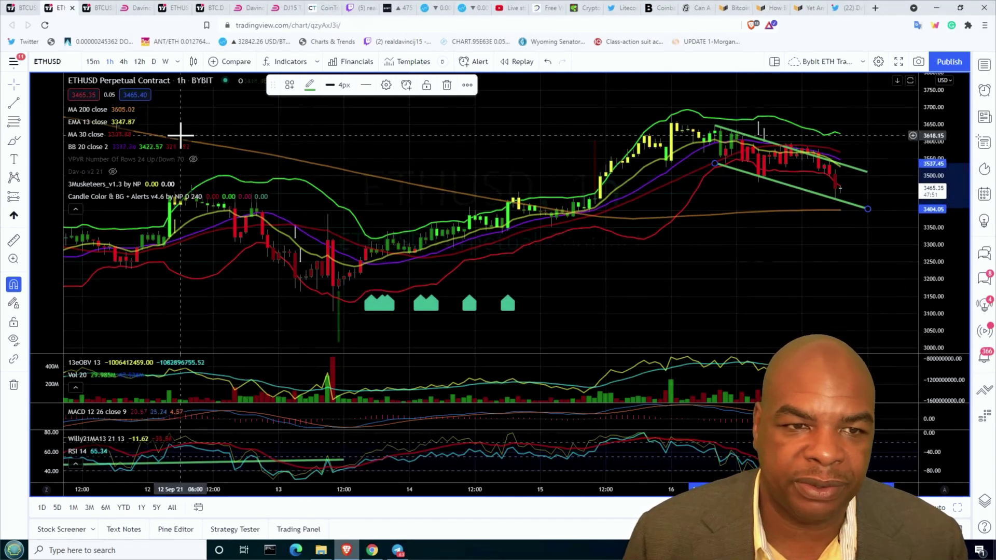
left_click(24, 103)
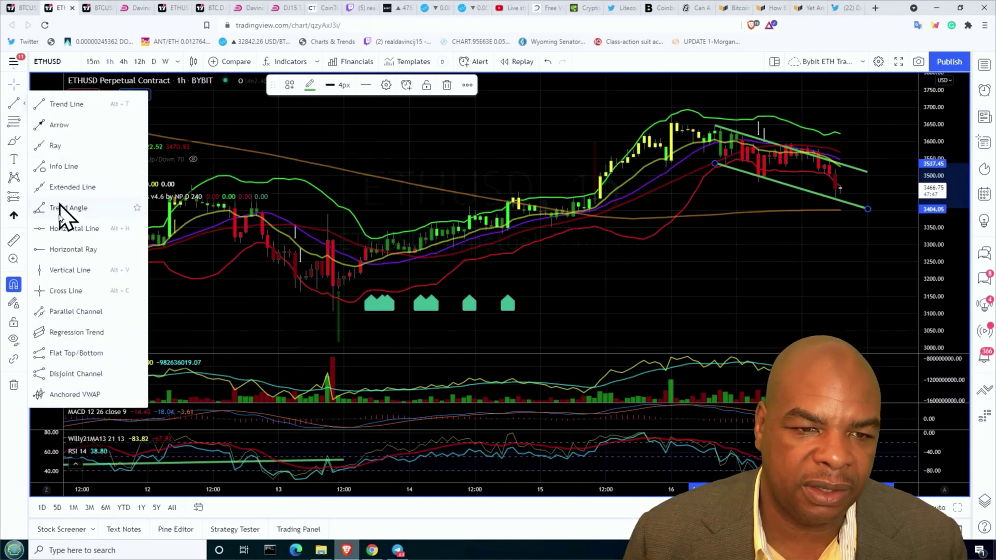
left_click(67, 249)
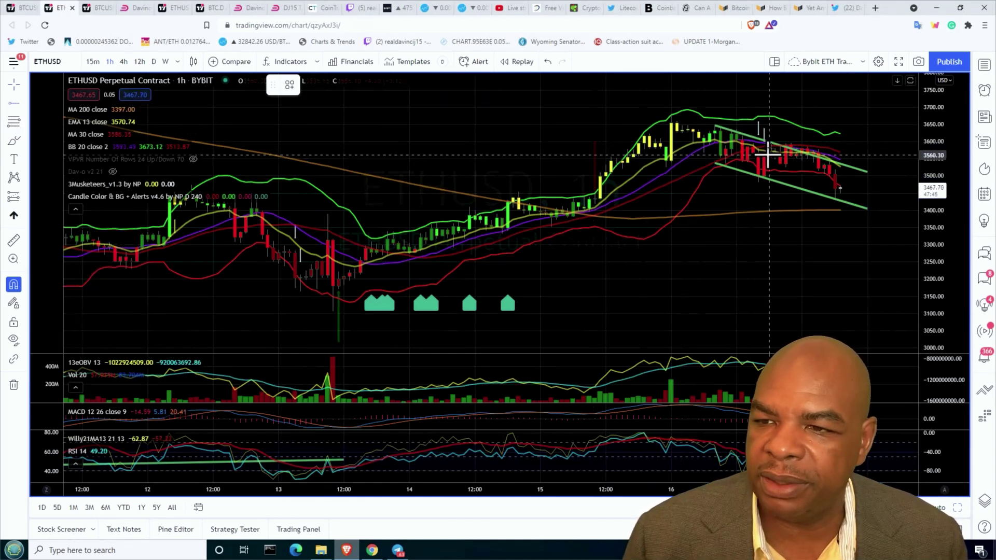
left_click(791, 142)
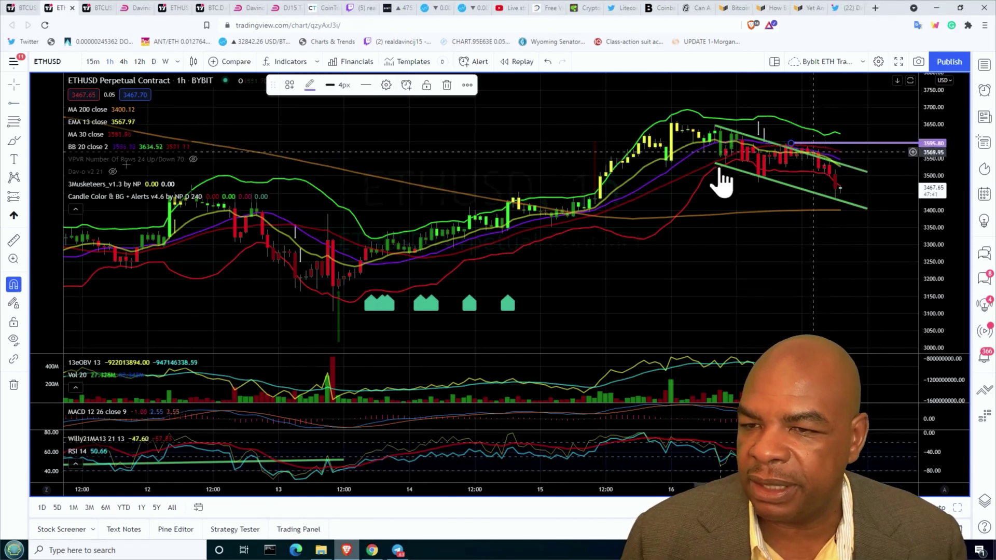
left_click(14, 214)
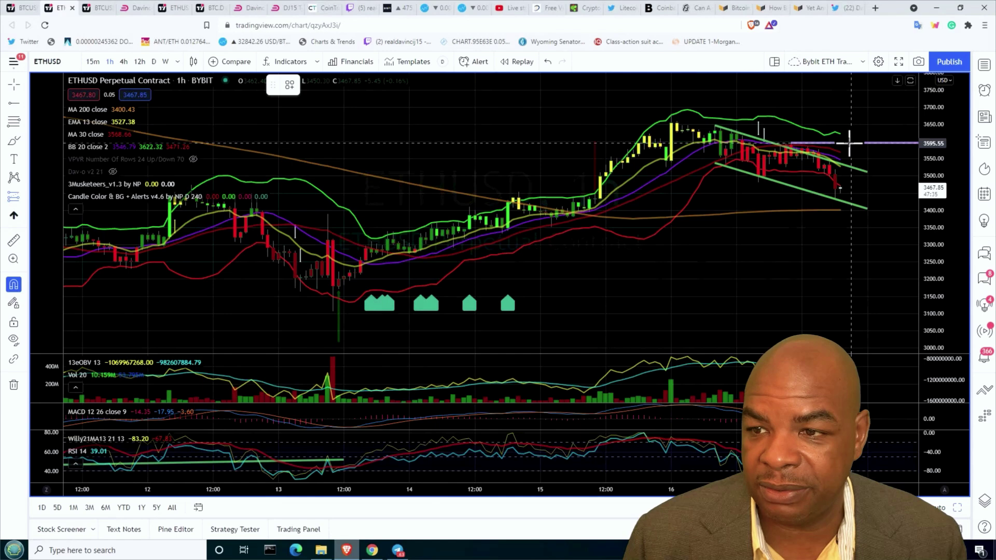
Place a long box at 3595 with stop 3.02% below and target 6.06% above (R/R 2.01).
left_click(849, 142)
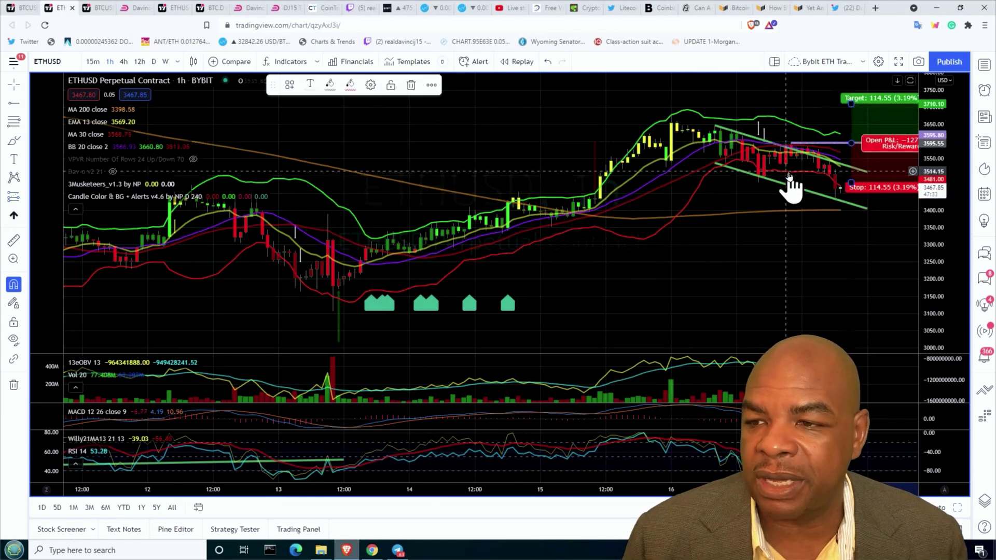
left_click_drag(767, 182, 645, 174)
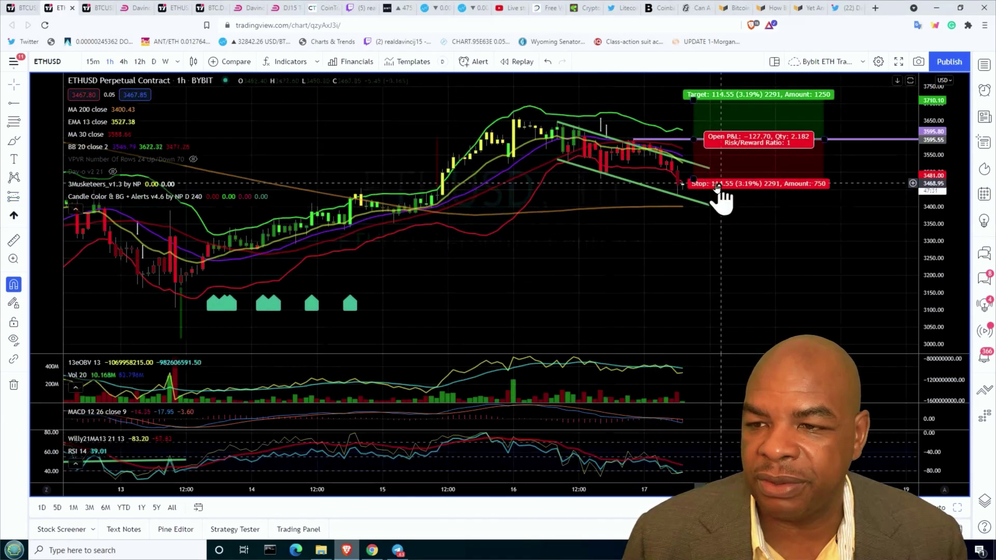
left_click(693, 179)
left_click_drag(693, 178, 693, 177)
left_click_drag(922, 140, 929, 205)
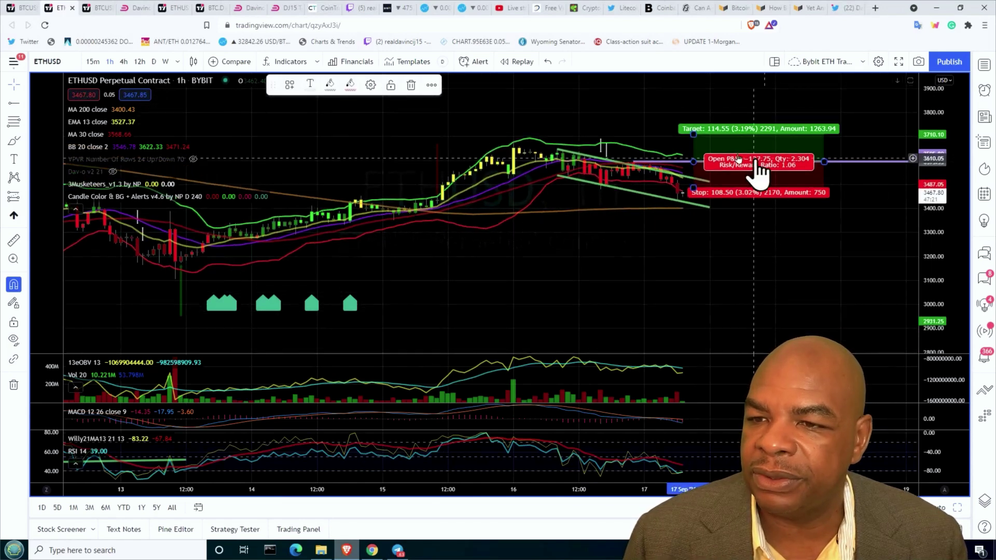
left_click_drag(695, 131, 698, 110)
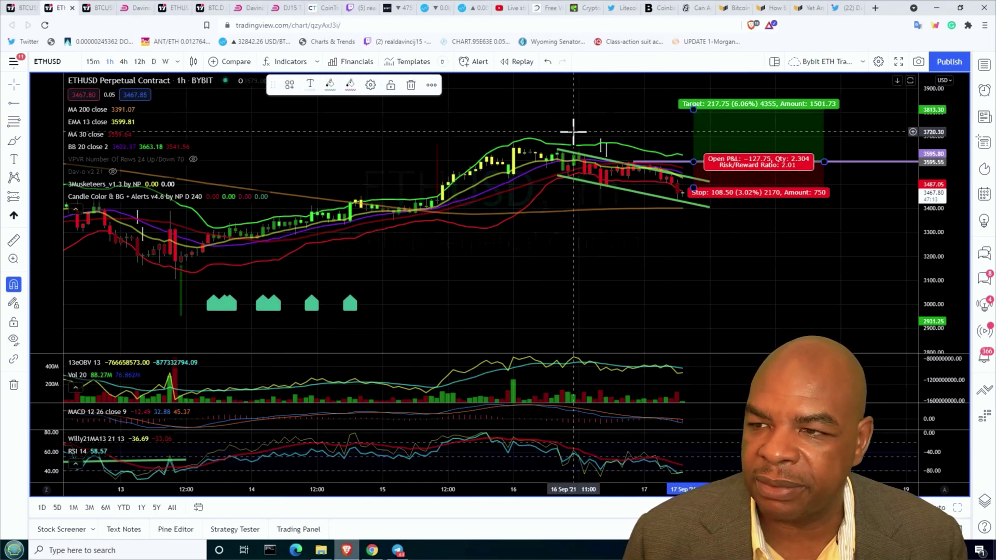
scroll(573, 132, "down", 2)
scroll(573, 132, "down", 2)
scroll(573, 135, "down", 2)
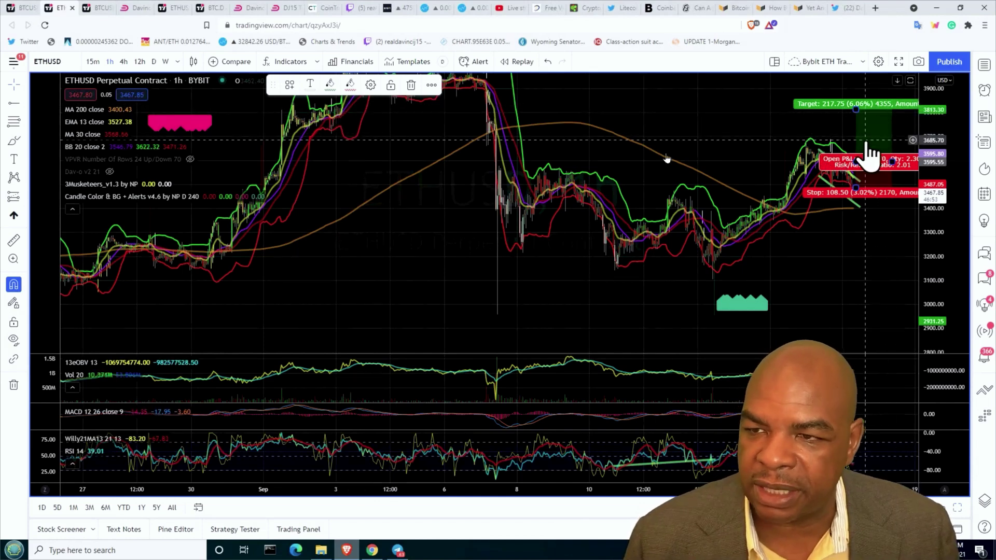
left_click_drag(636, 138, 541, 129)
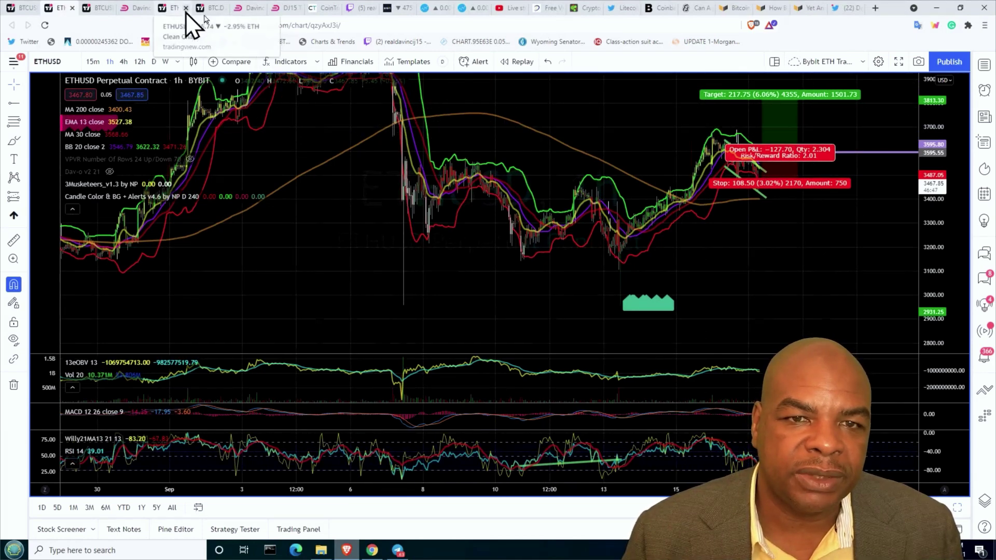
On the BTCUSD chart, place a long-position box and adjust stop and target to a 2 risk/reward.
left_click(95, 11)
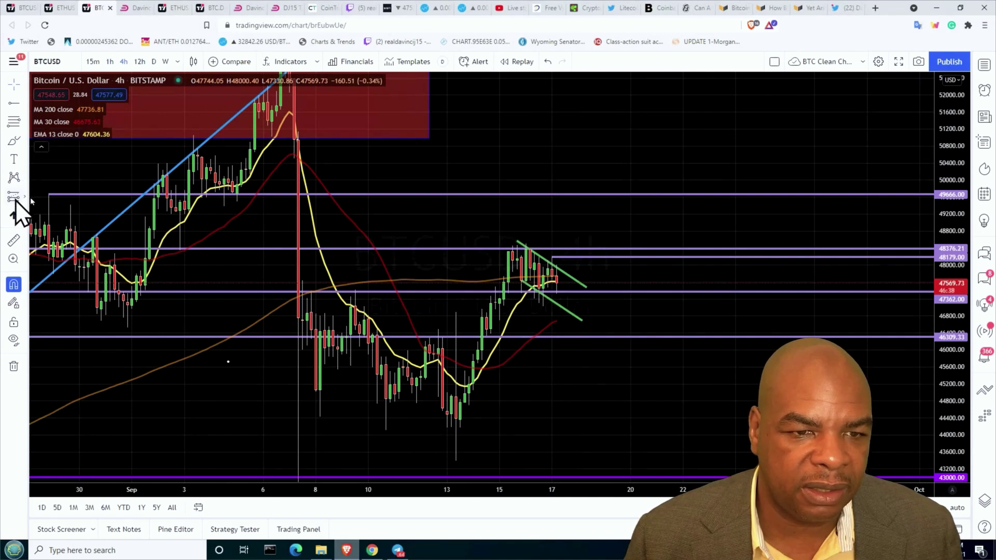
left_click(559, 256)
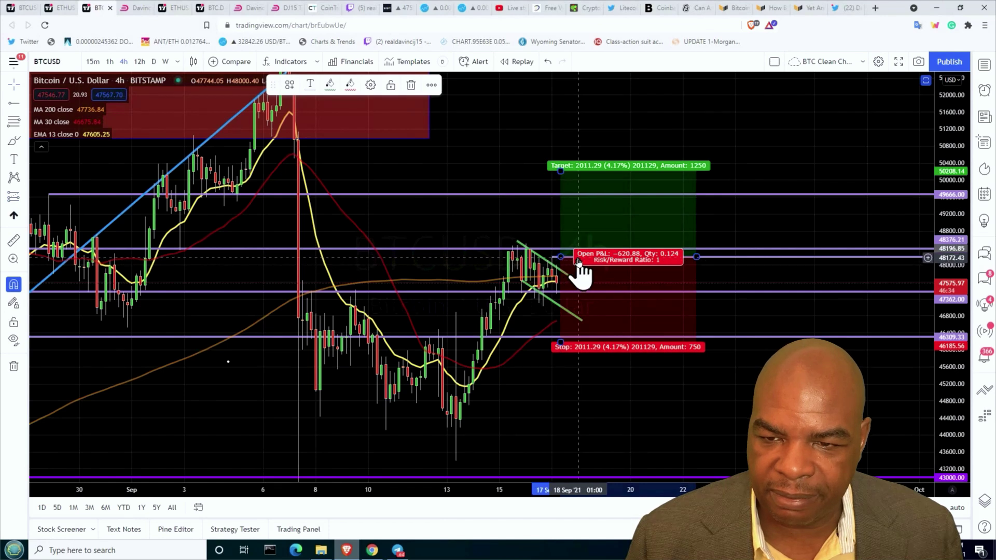
left_click_drag(567, 257, 569, 258)
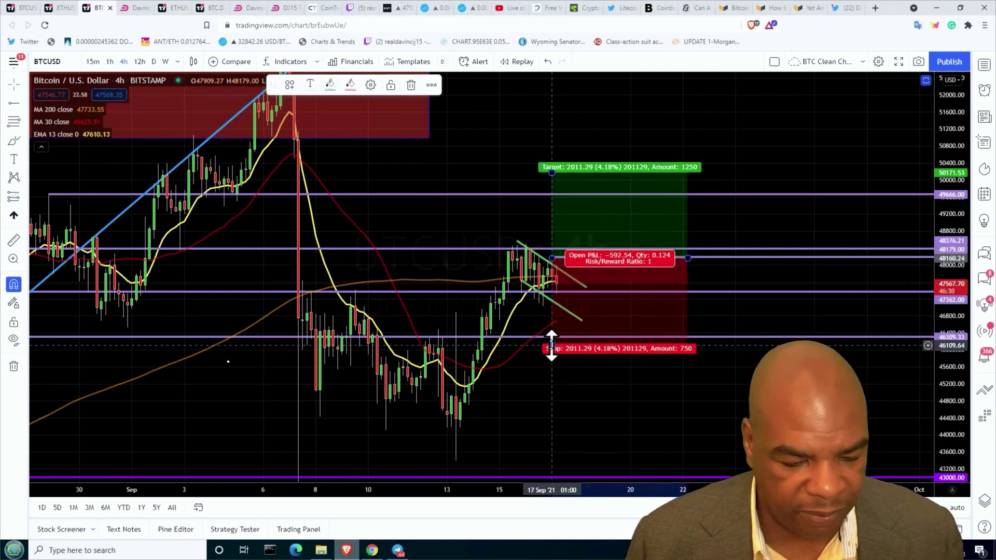
mouse_move(552, 345)
left_mouse_down()
mouse_move(563, 315)
mouse_move(629, 300)
mouse_move(725, 304)
left_mouse_up()
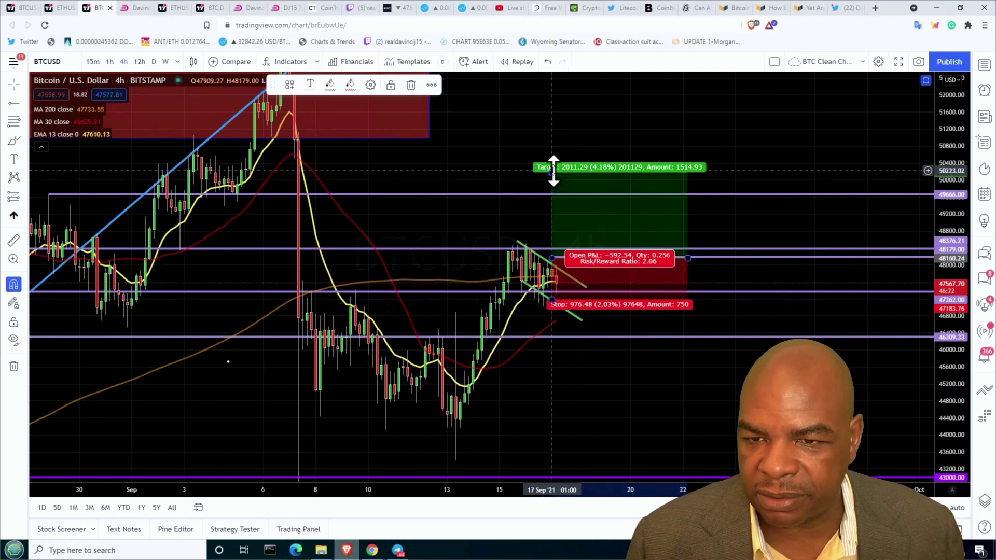
left_click_drag(553, 171, 553, 176)
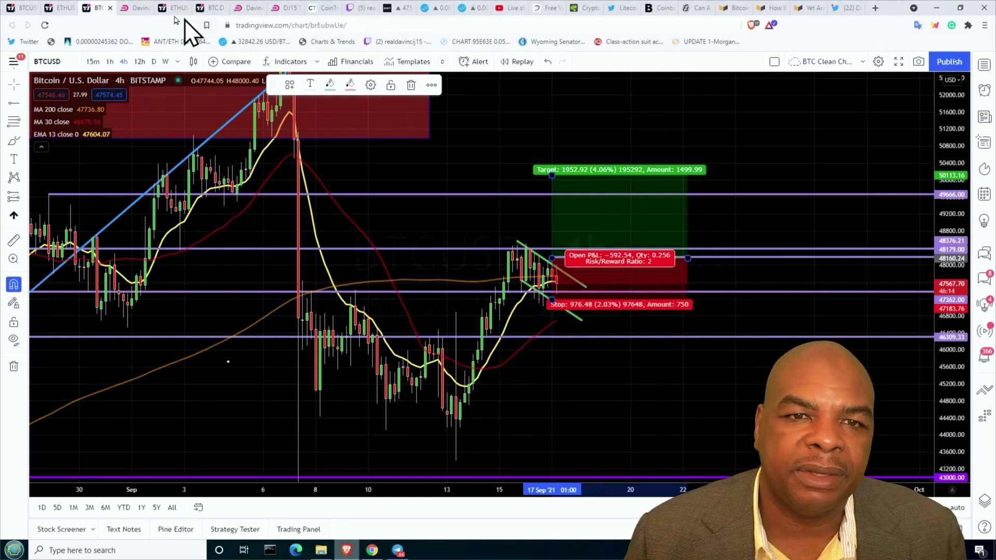
left_click(203, 14)
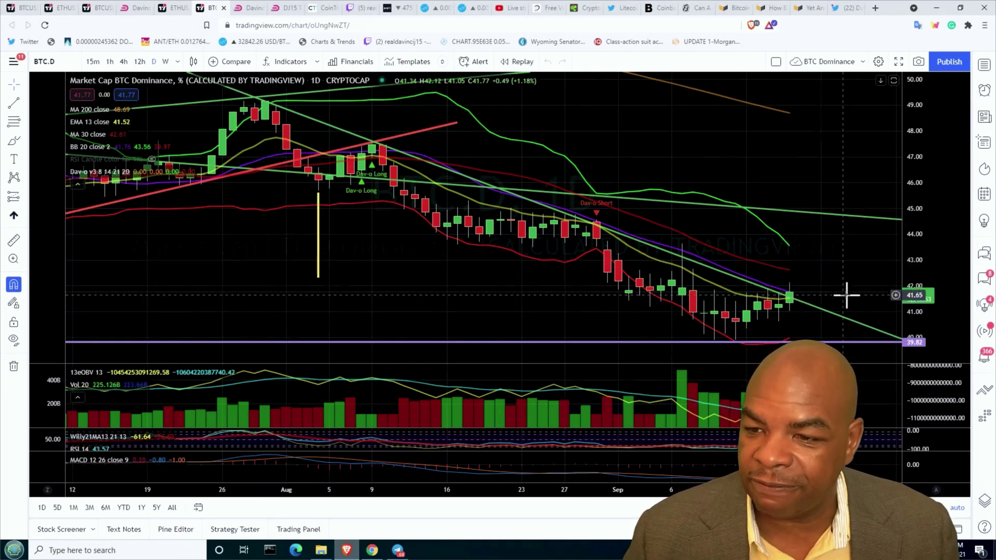
Shift the BTC.D dominance chart to the latest days, then bring up Crypto Bubbles.
left_click_drag(778, 253, 714, 245)
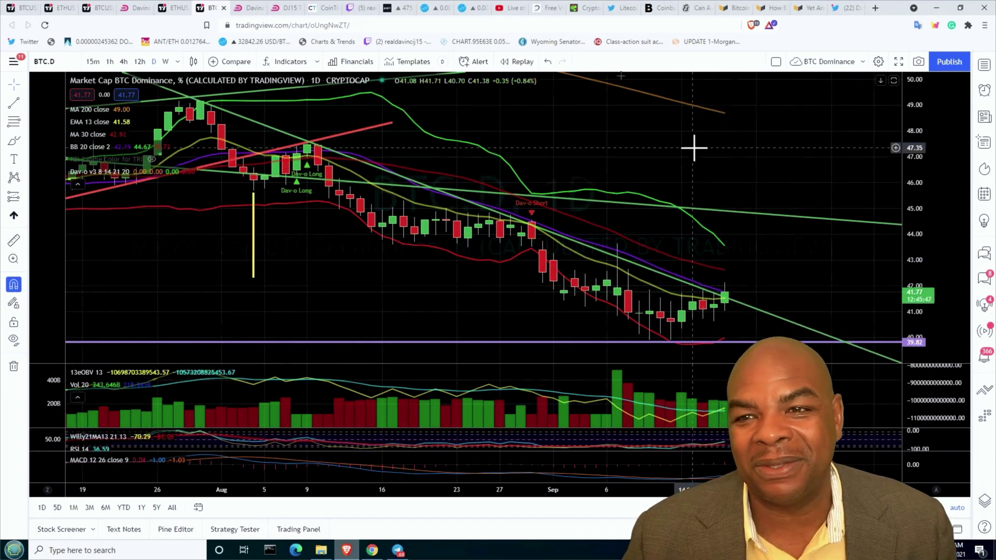
left_click(581, 9)
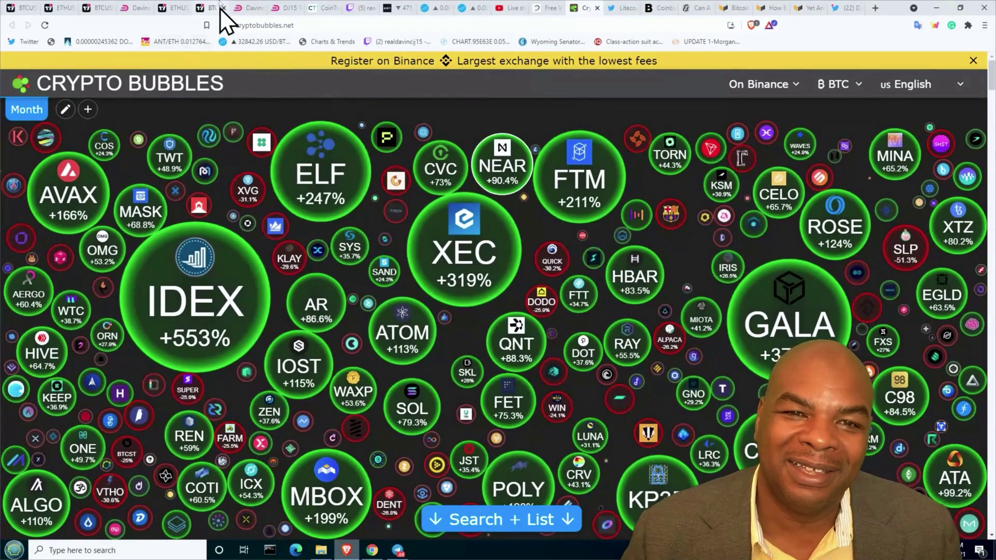
Return to the daily BTC.D chart near 41.77 on the descending trend line.
left_click(211, 9)
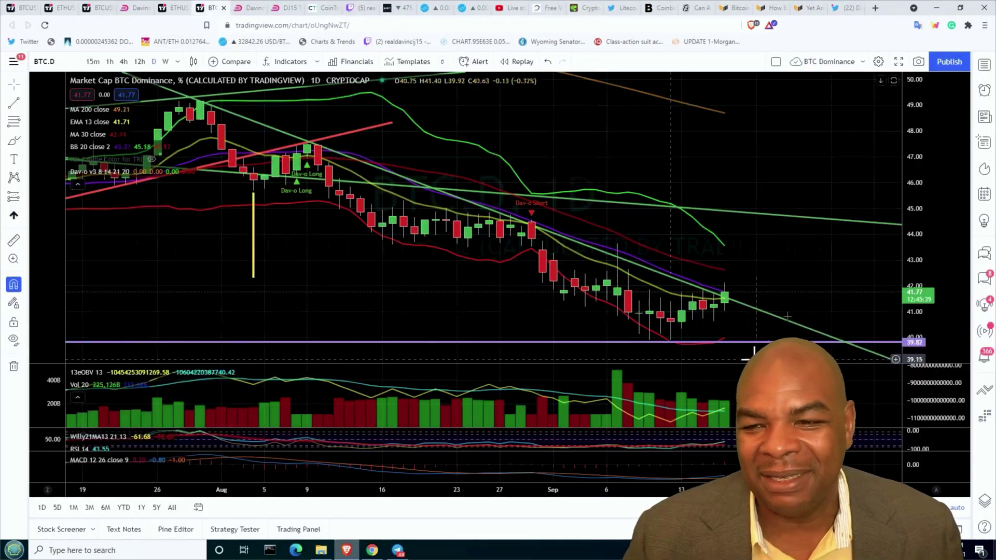